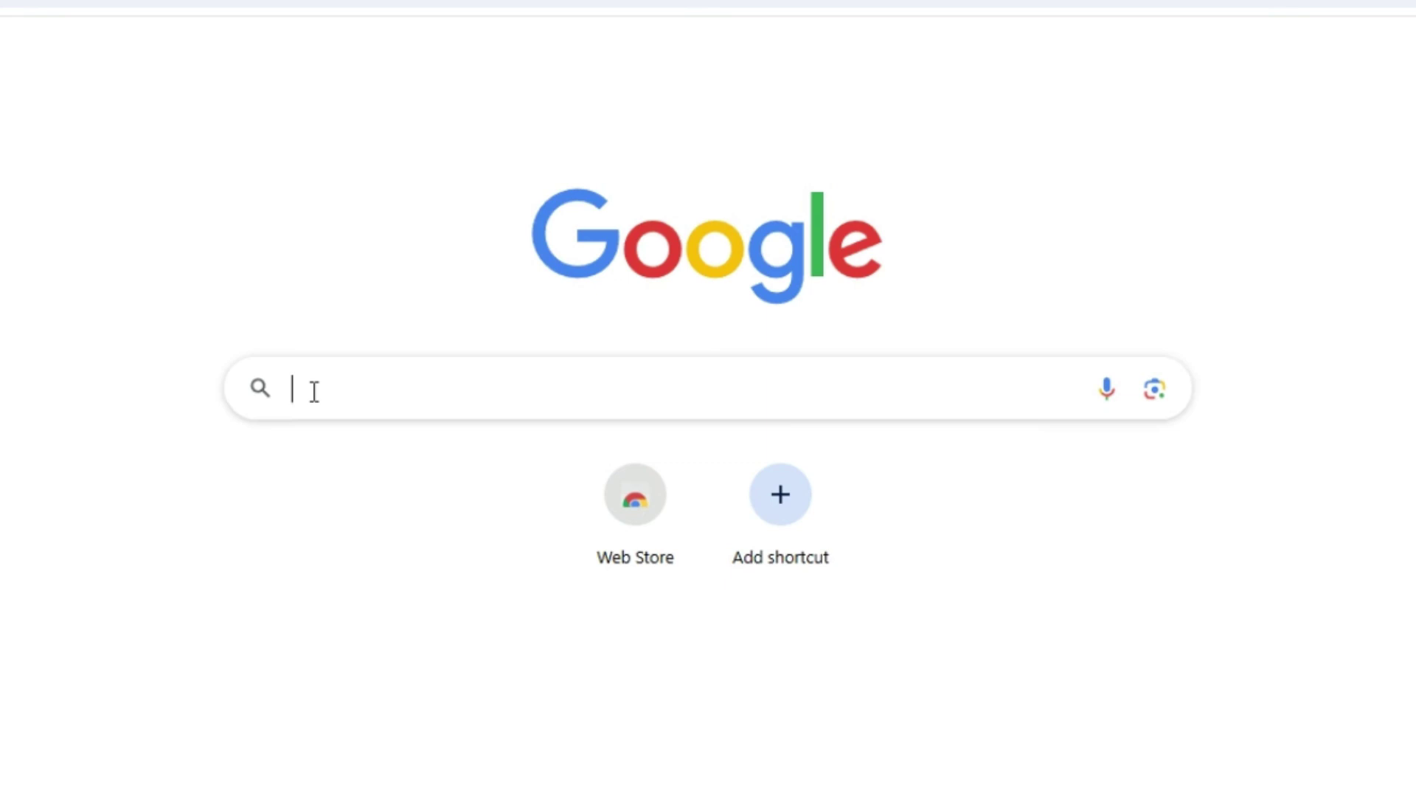
- Search Google for 'pdfgear'
text(pdf)
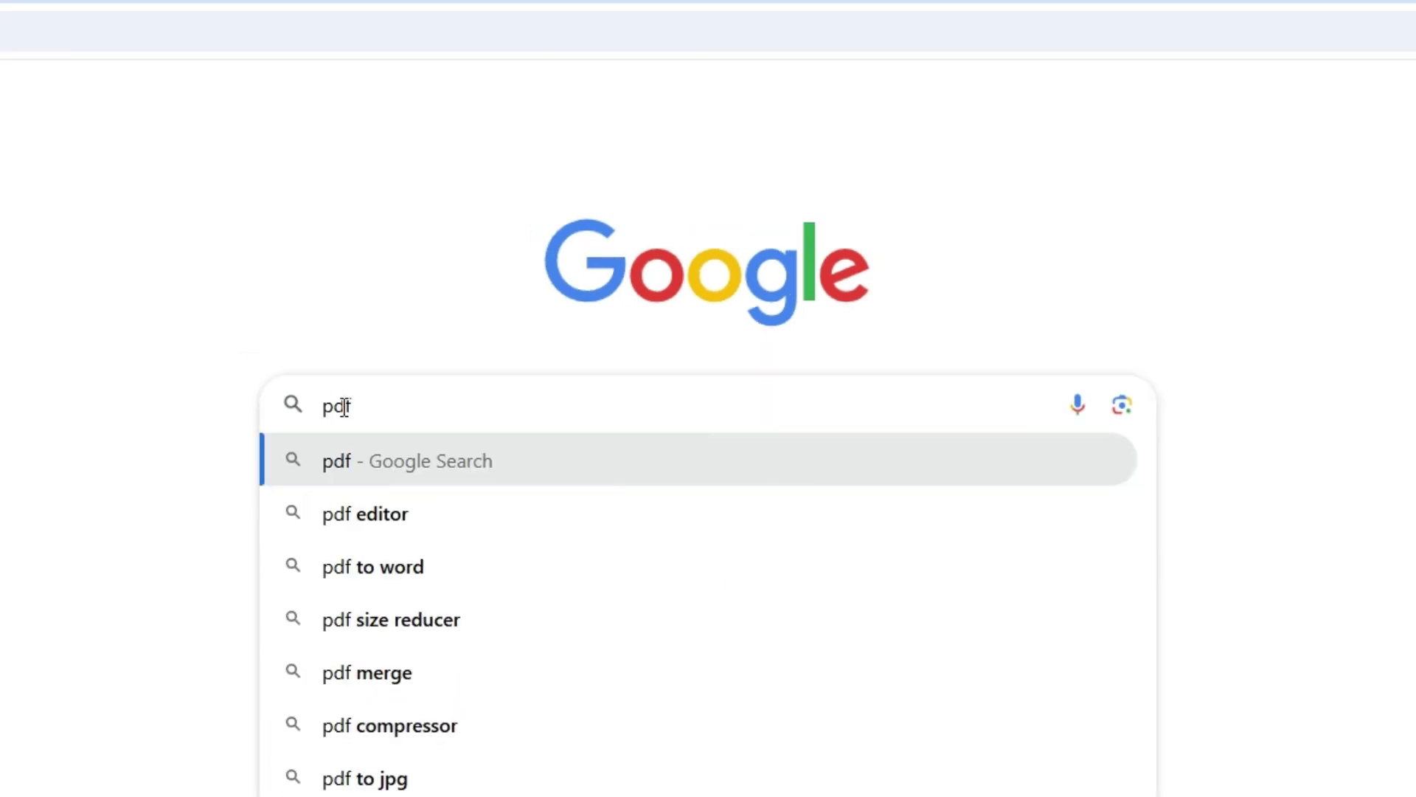
text(gear)
key(Return)
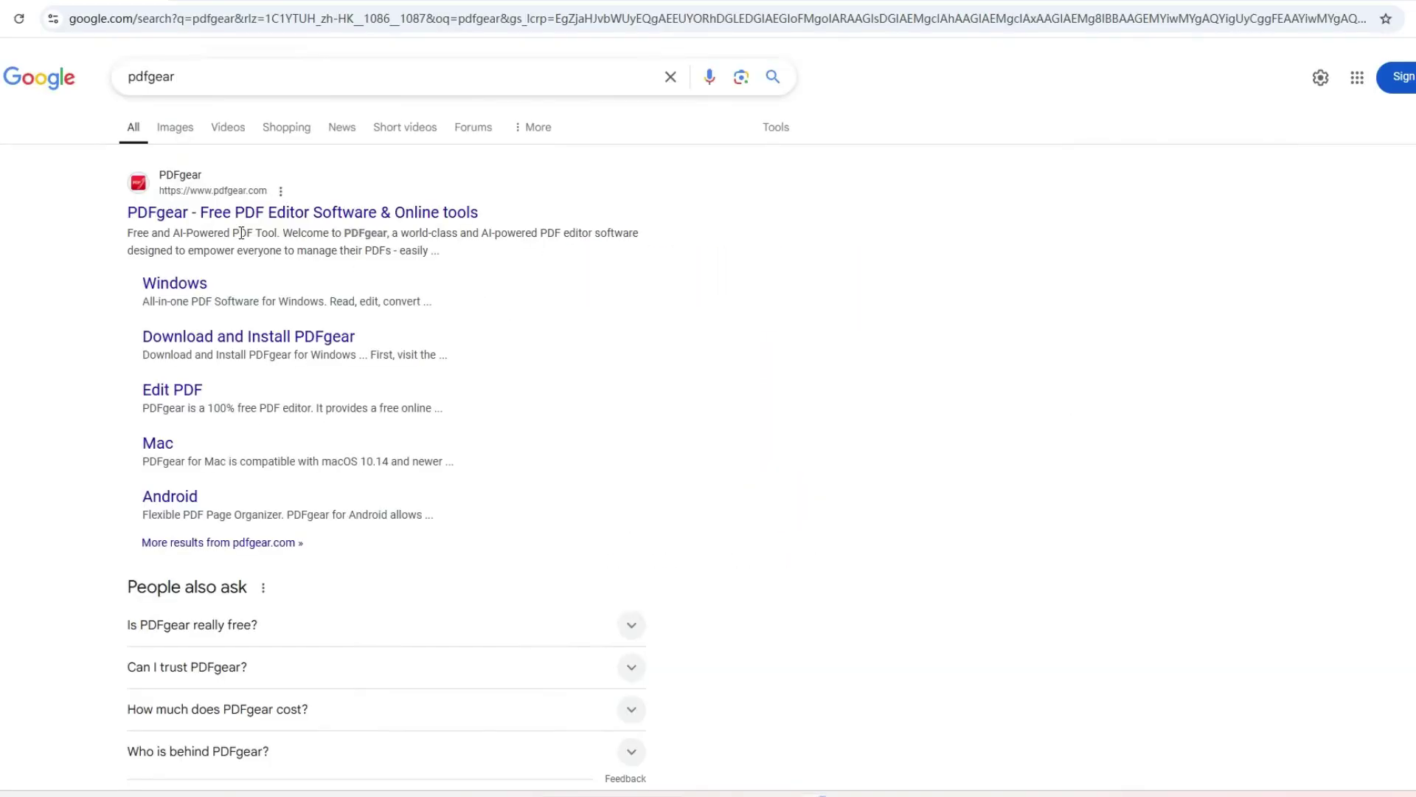
- From the PDFgear homepage, open Image to PDF and upload the four JPGs, Image 1–4
click(227, 218)
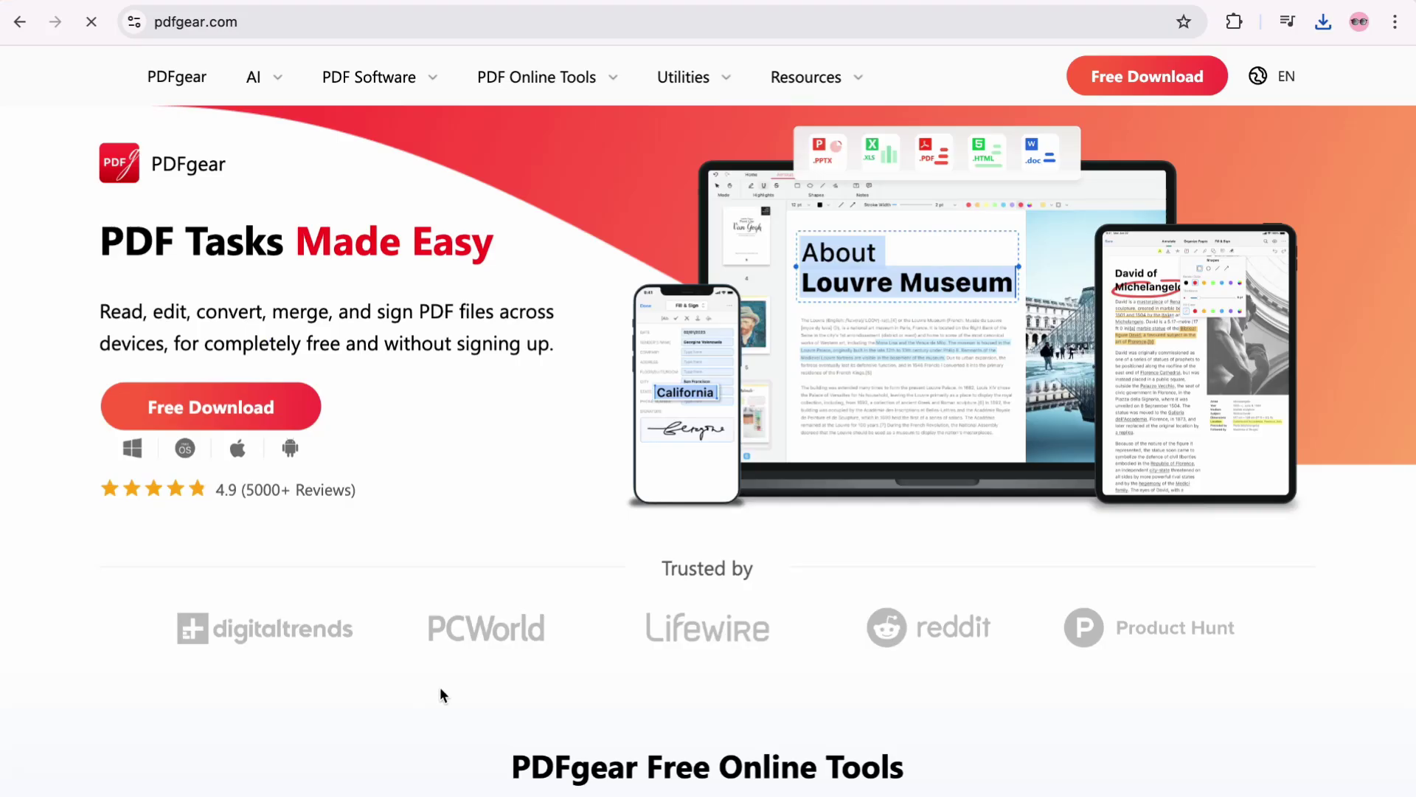
mouse_move(613, 77)
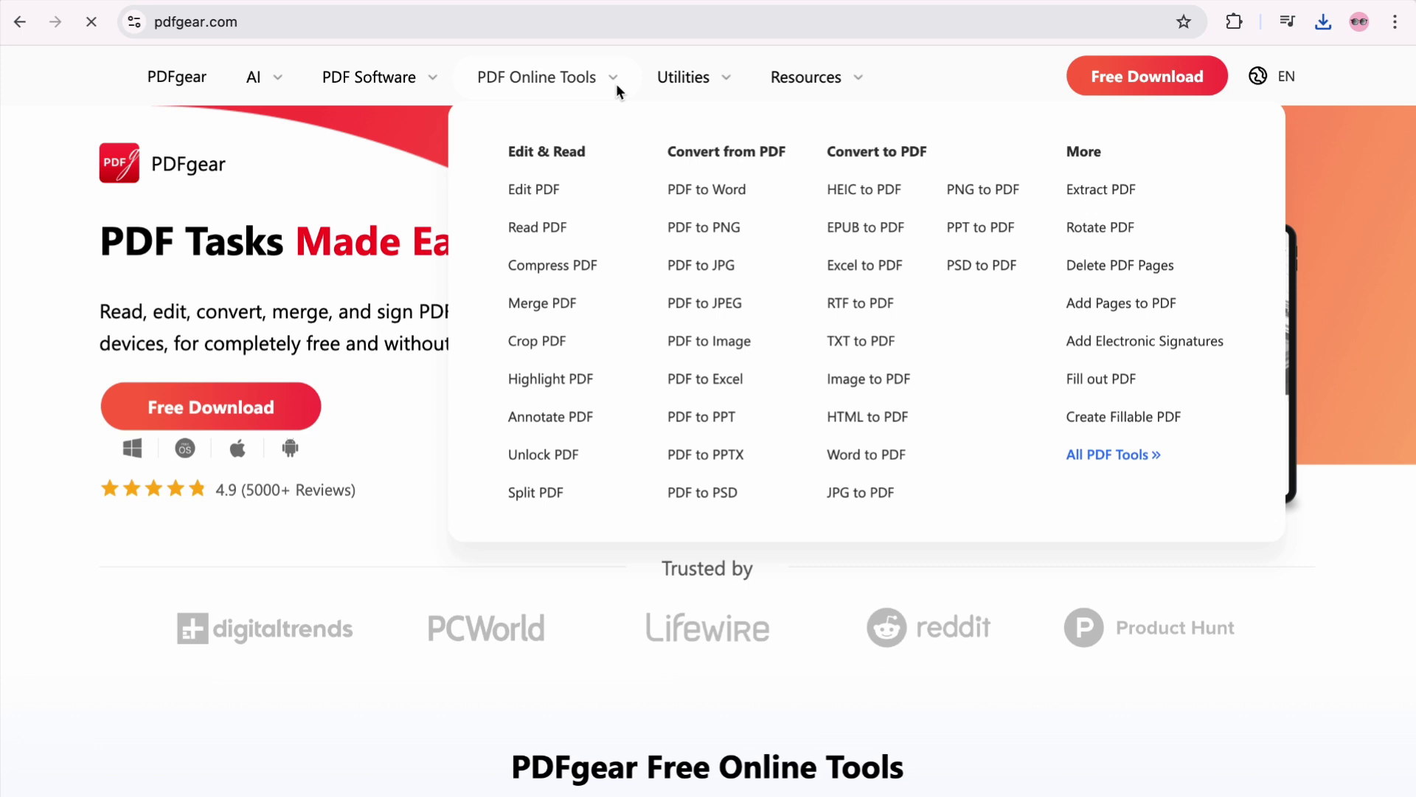
click(853, 380)
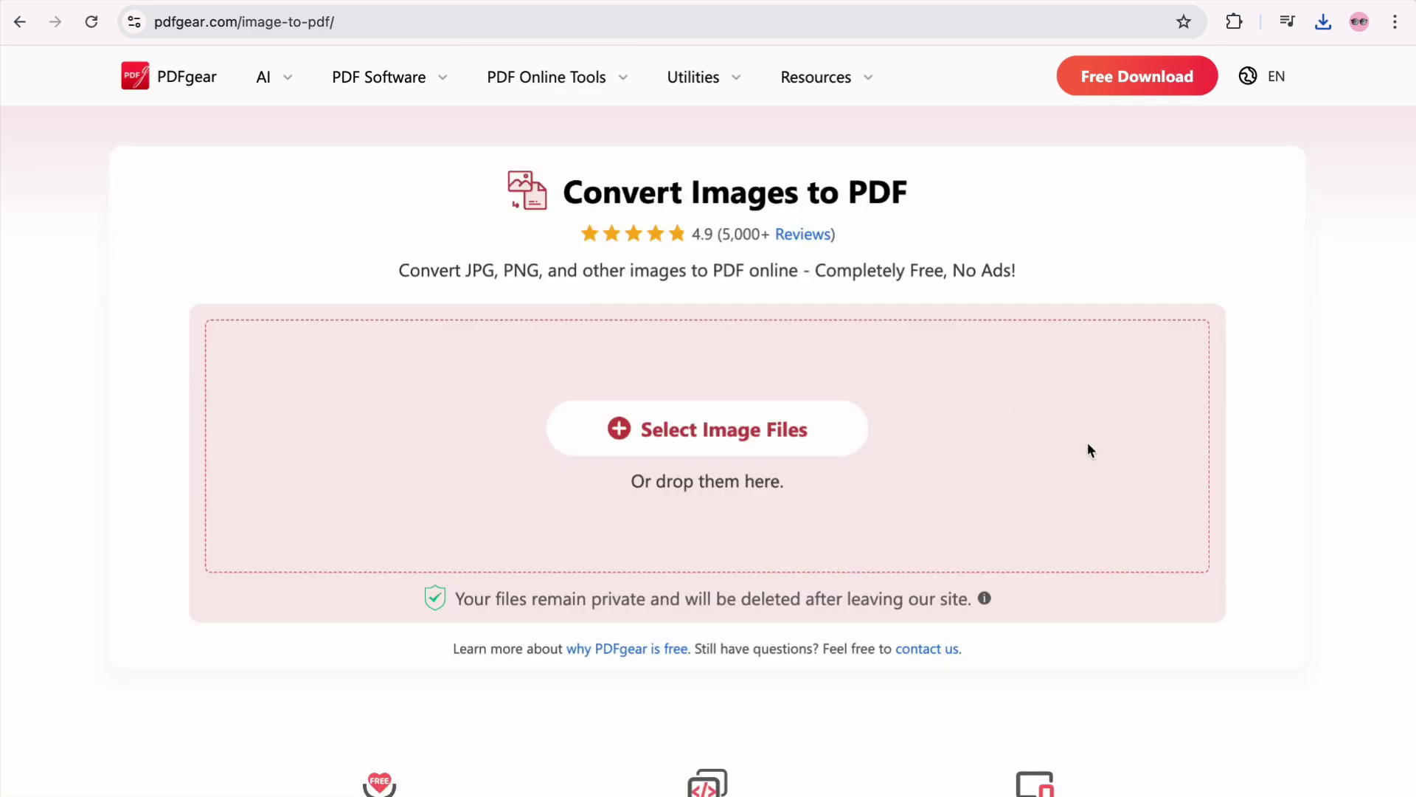
click(812, 433)
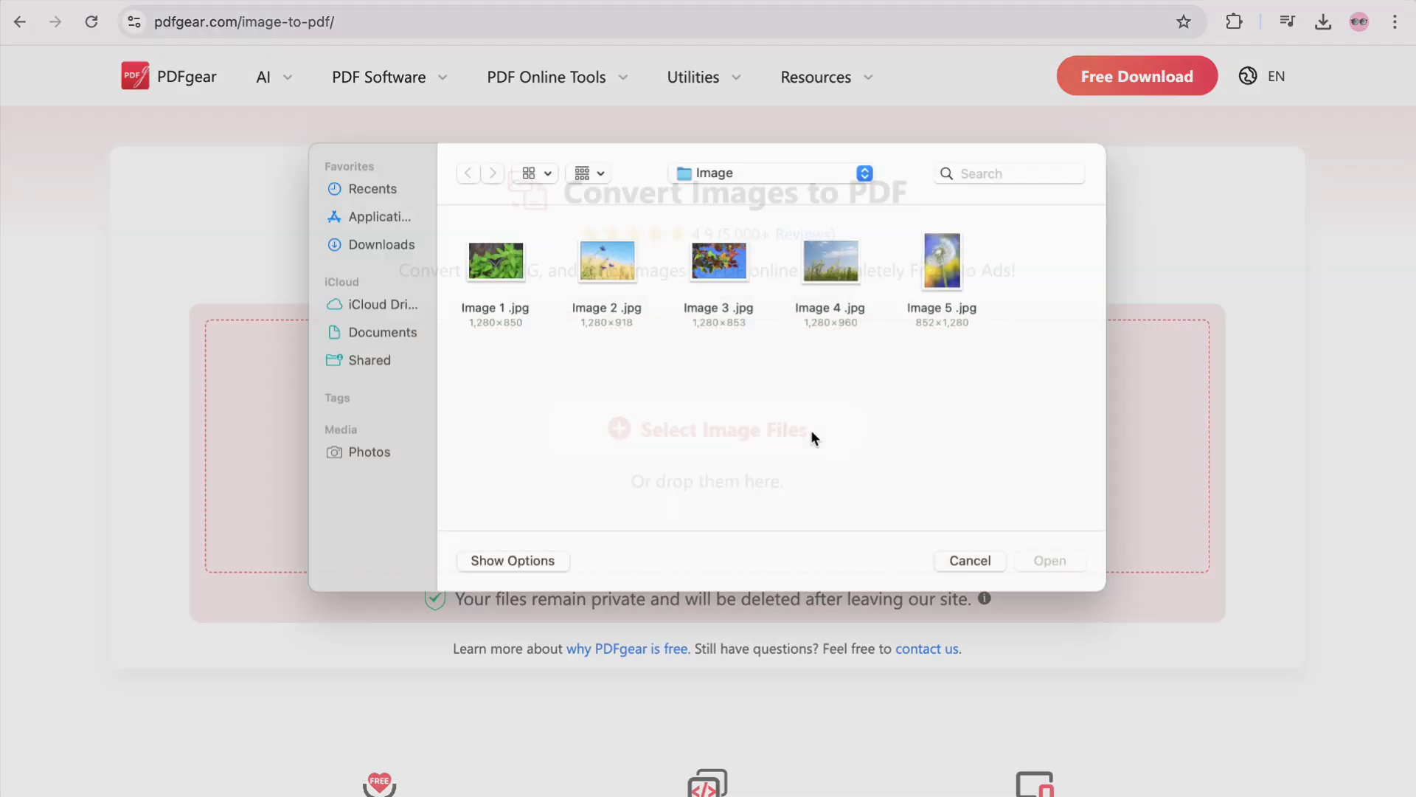
mouse_move(855, 387)
mouse_down()
mouse_move(543, 316)
mouse_move(506, 285)
mouse_up()
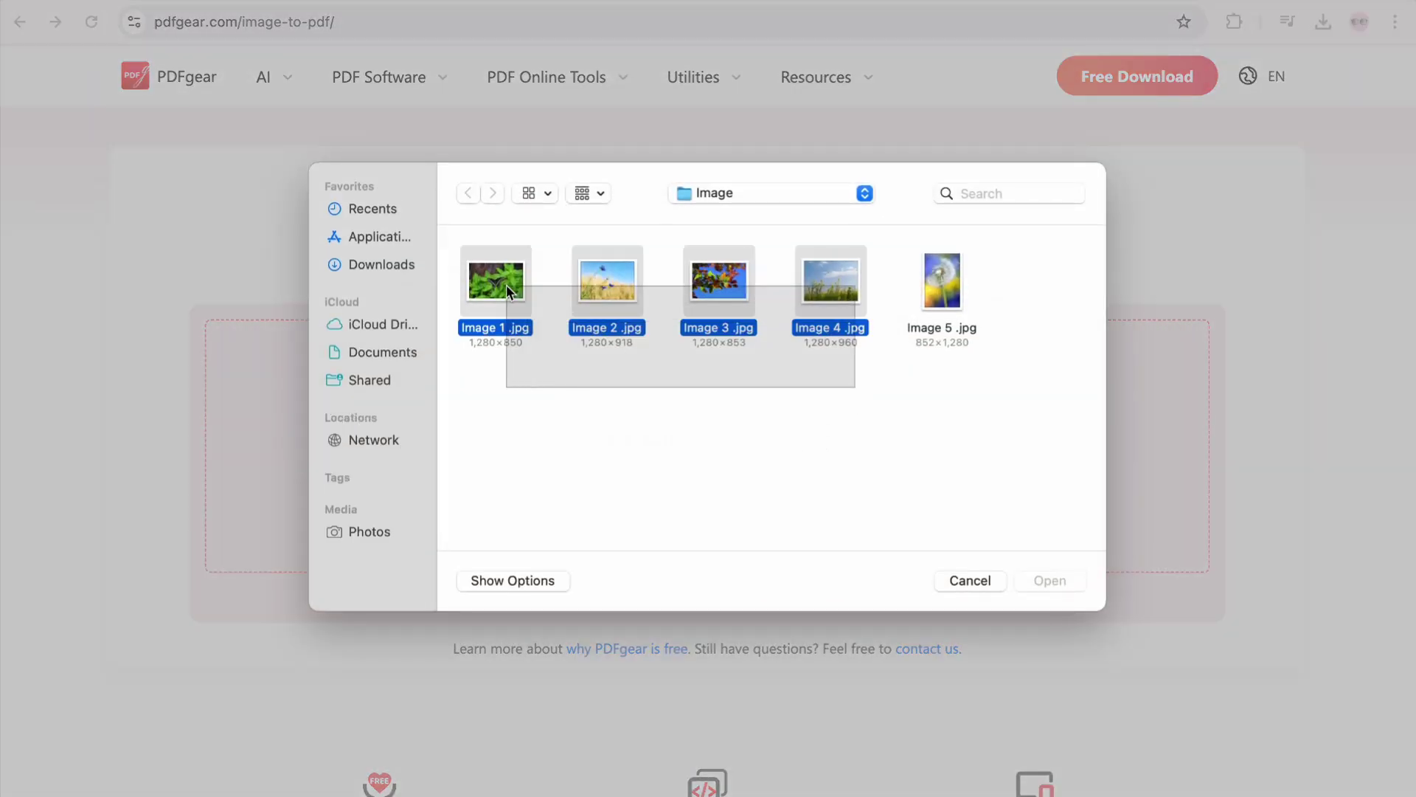
click(1051, 579)
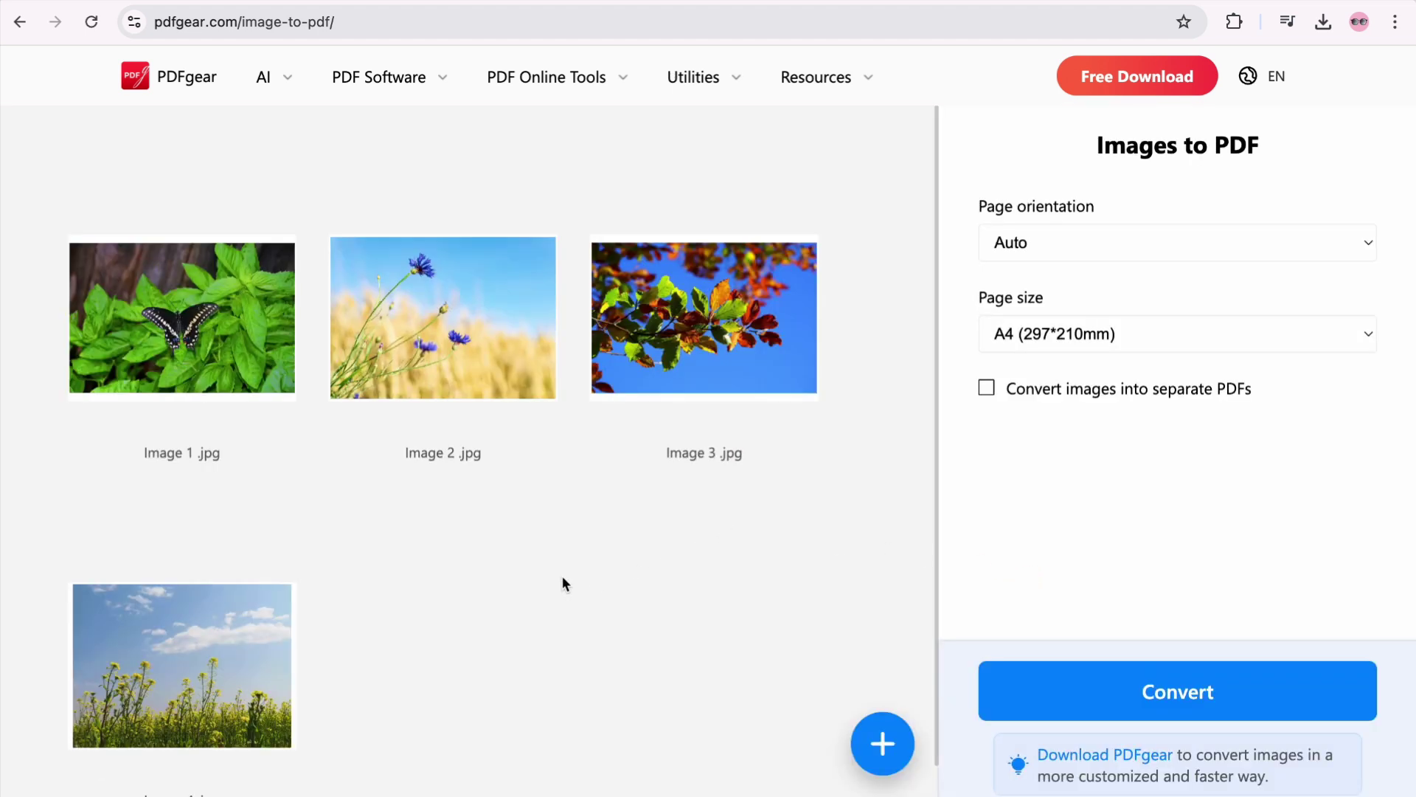
- Delete Image 4 and move Image 3 to the front of the queue
scroll(562, 583, down, 1)
mouse_move(181, 665)
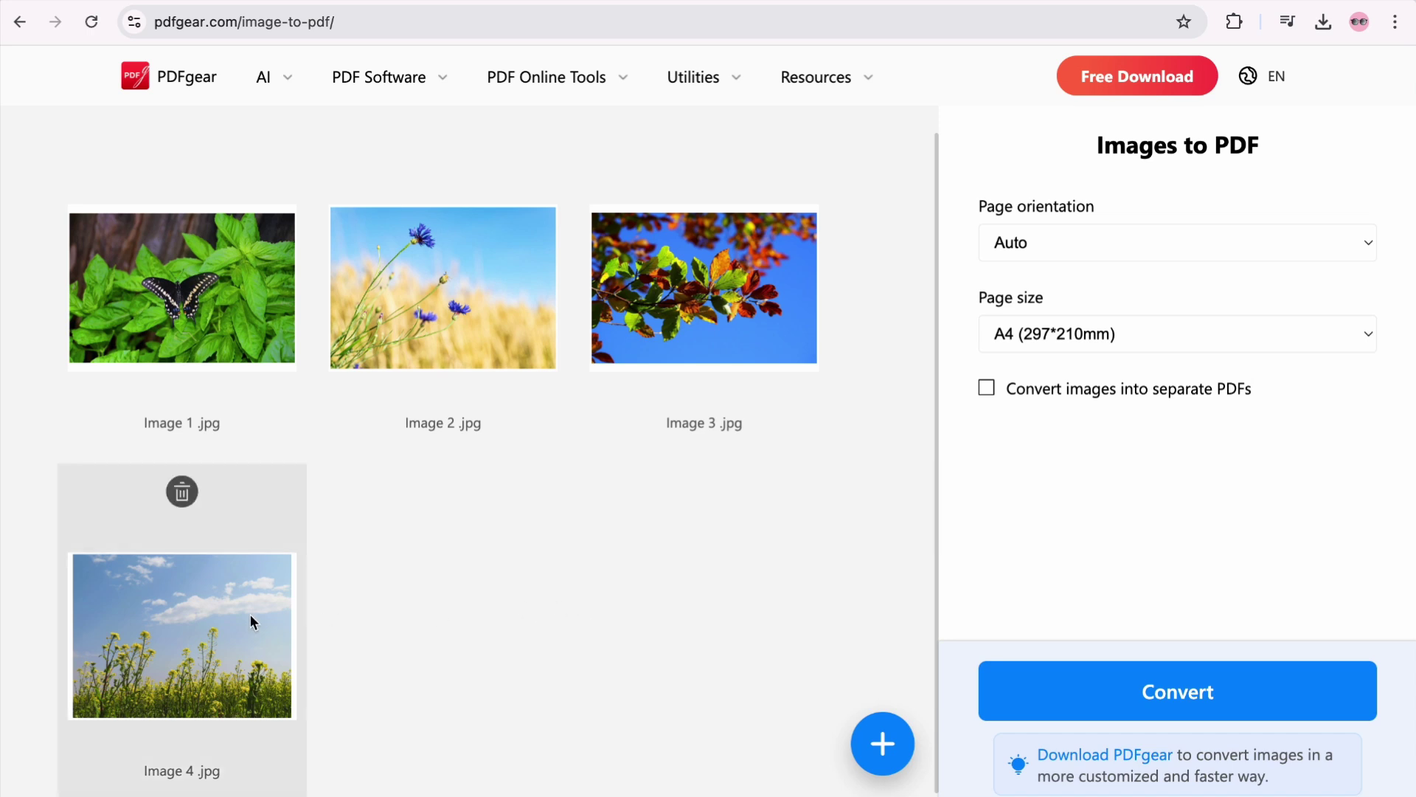
click(181, 492)
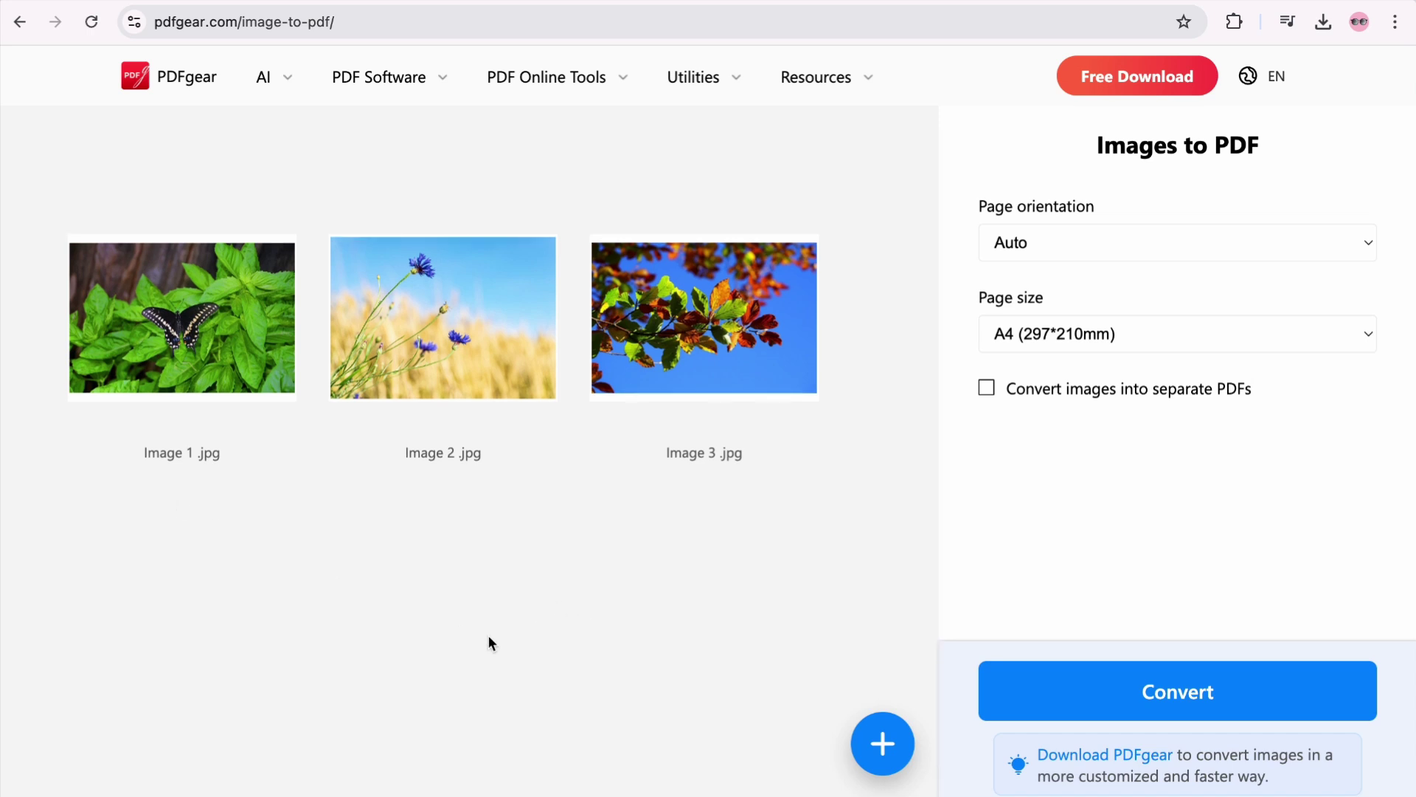
mouse_move(704, 332)
mouse_down()
mouse_move(435, 356)
mouse_move(221, 340)
mouse_up()
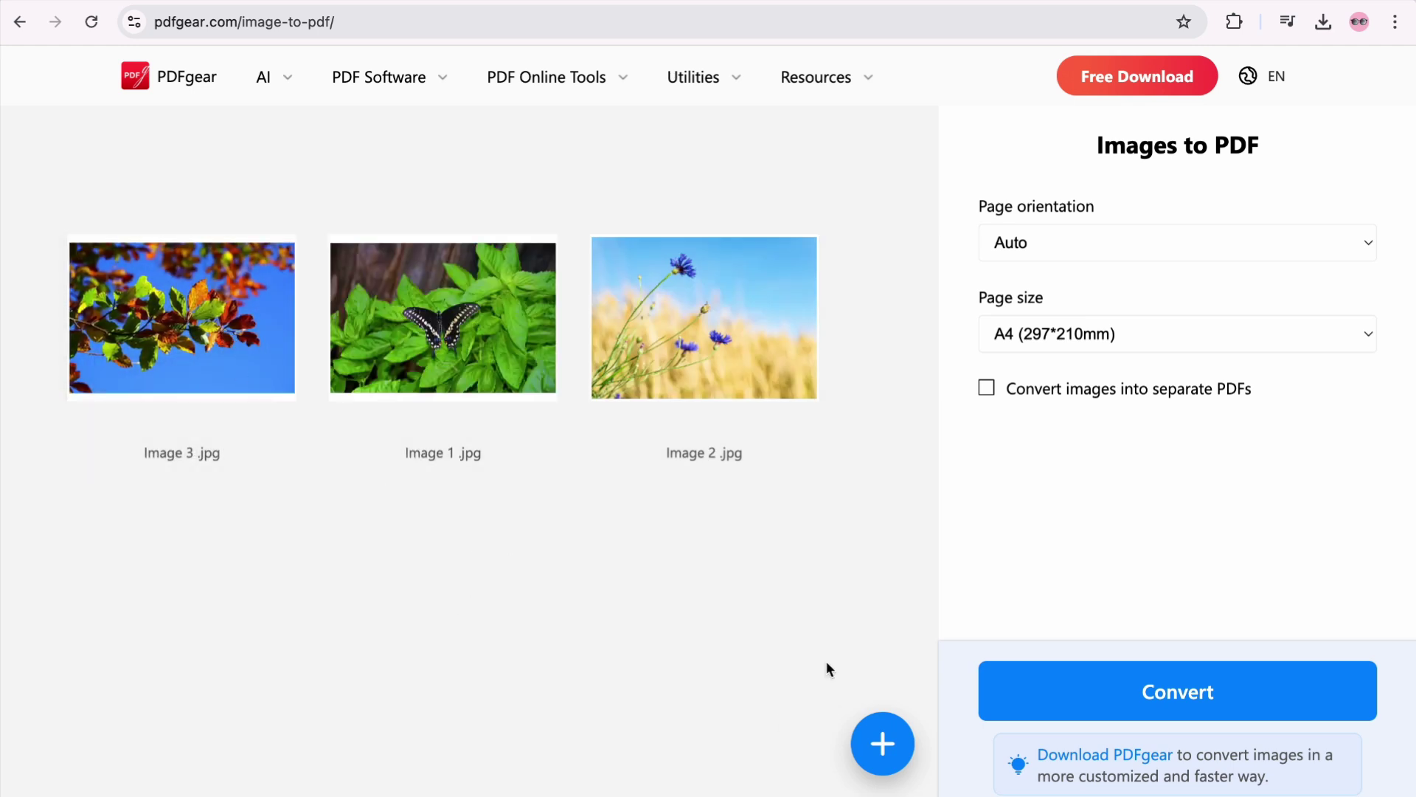
- Append the dandelion photo Image 5.jpg to the end of the queue
click(896, 753)
click(949, 303)
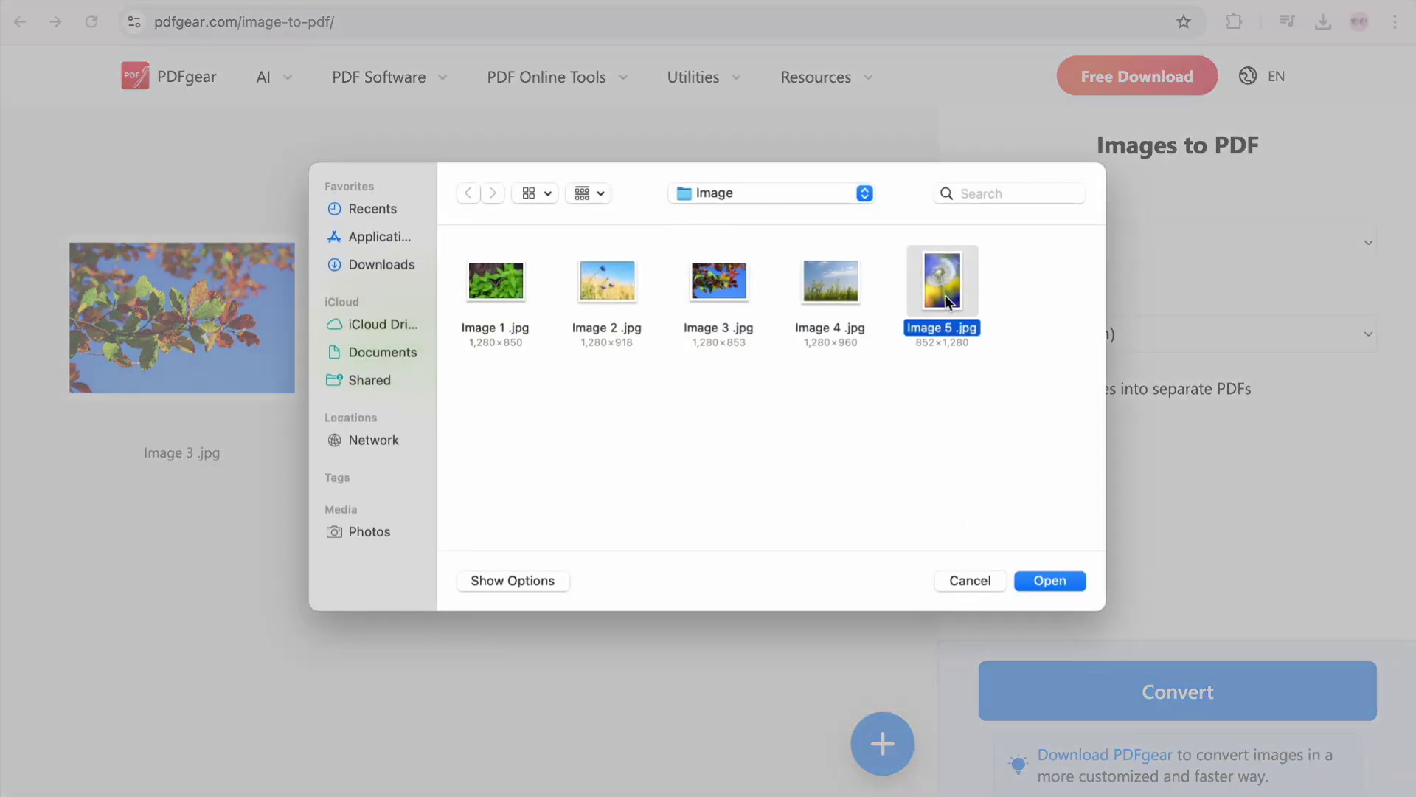
click(1049, 580)
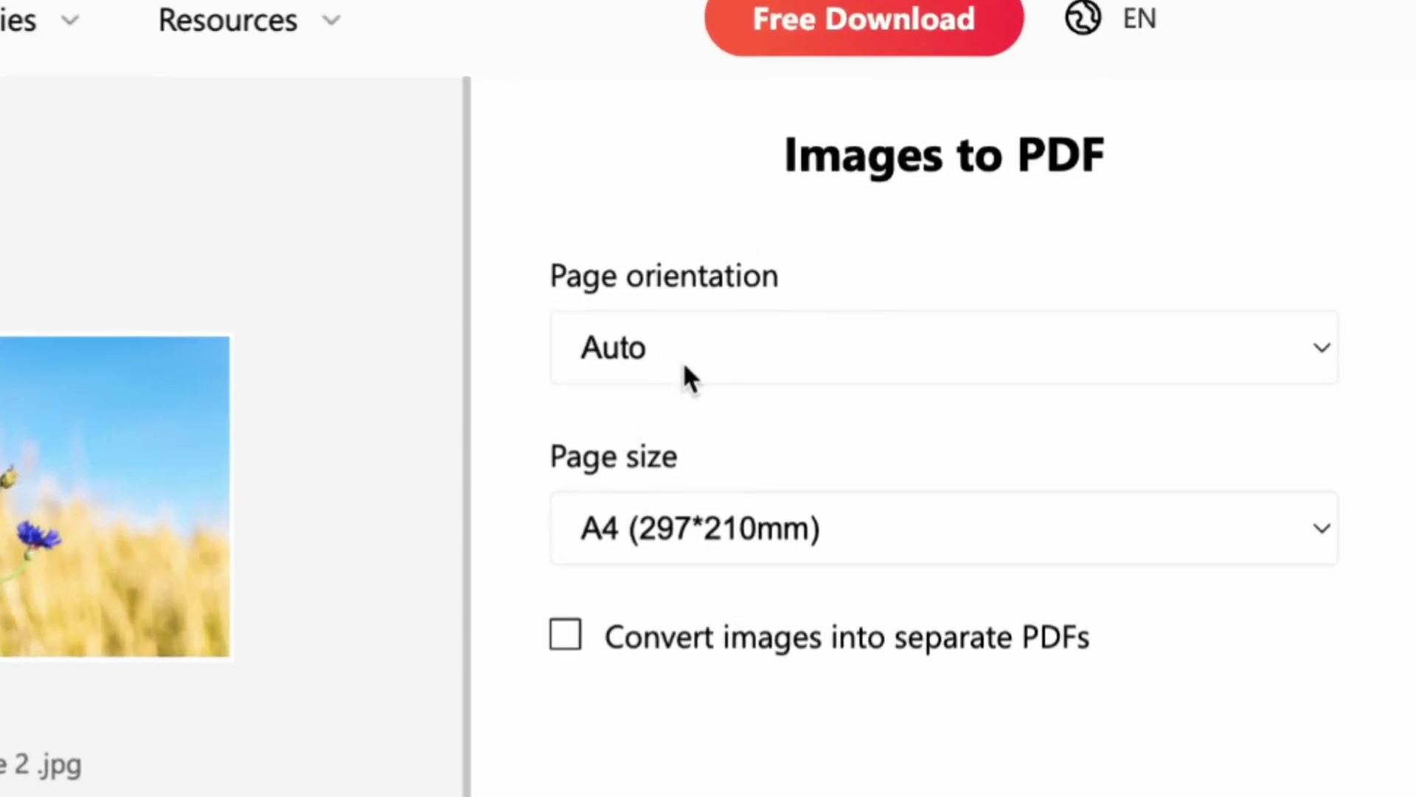
- Set page orientation to Landscape and keep page size A4 (297*210mm)
click(683, 361)
click(677, 403)
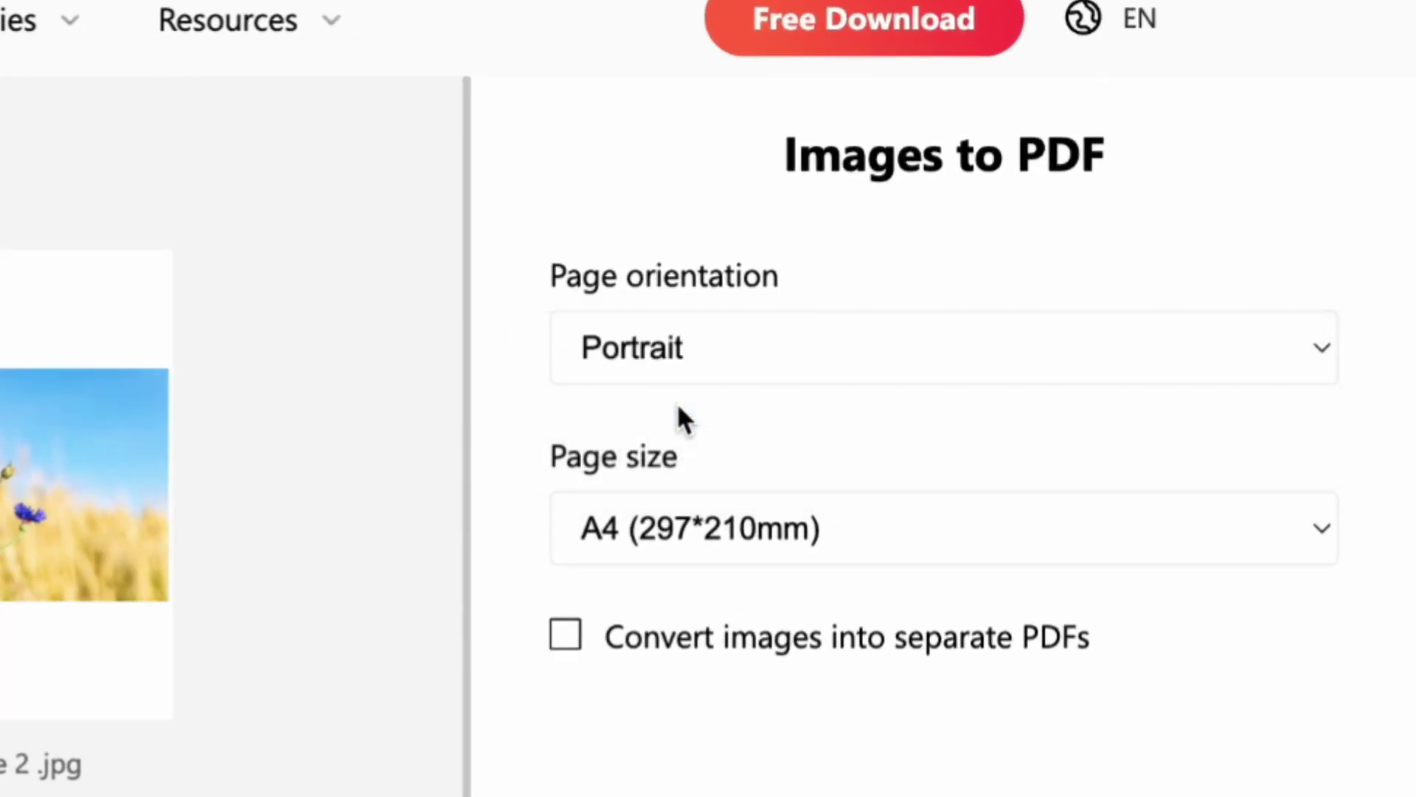
click(724, 369)
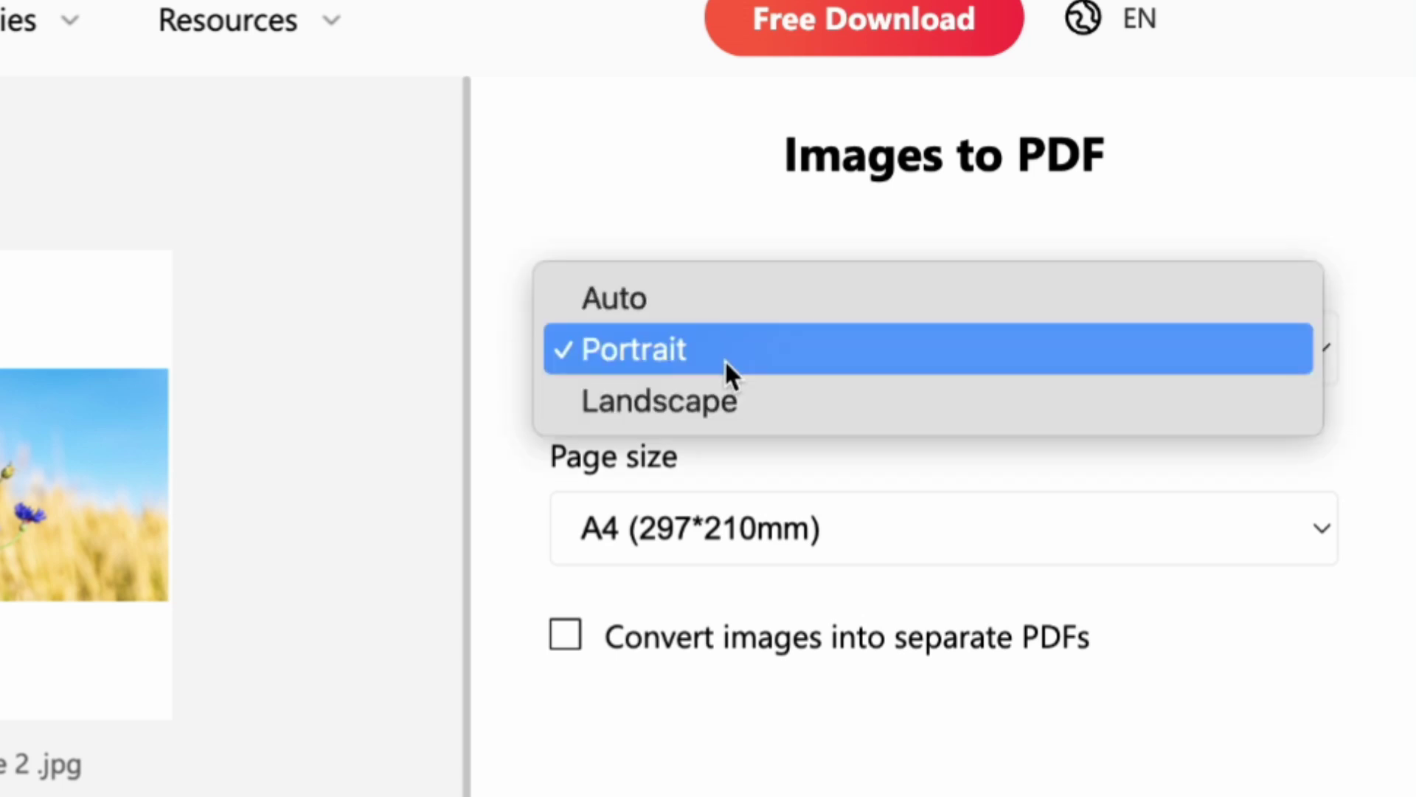
click(732, 402)
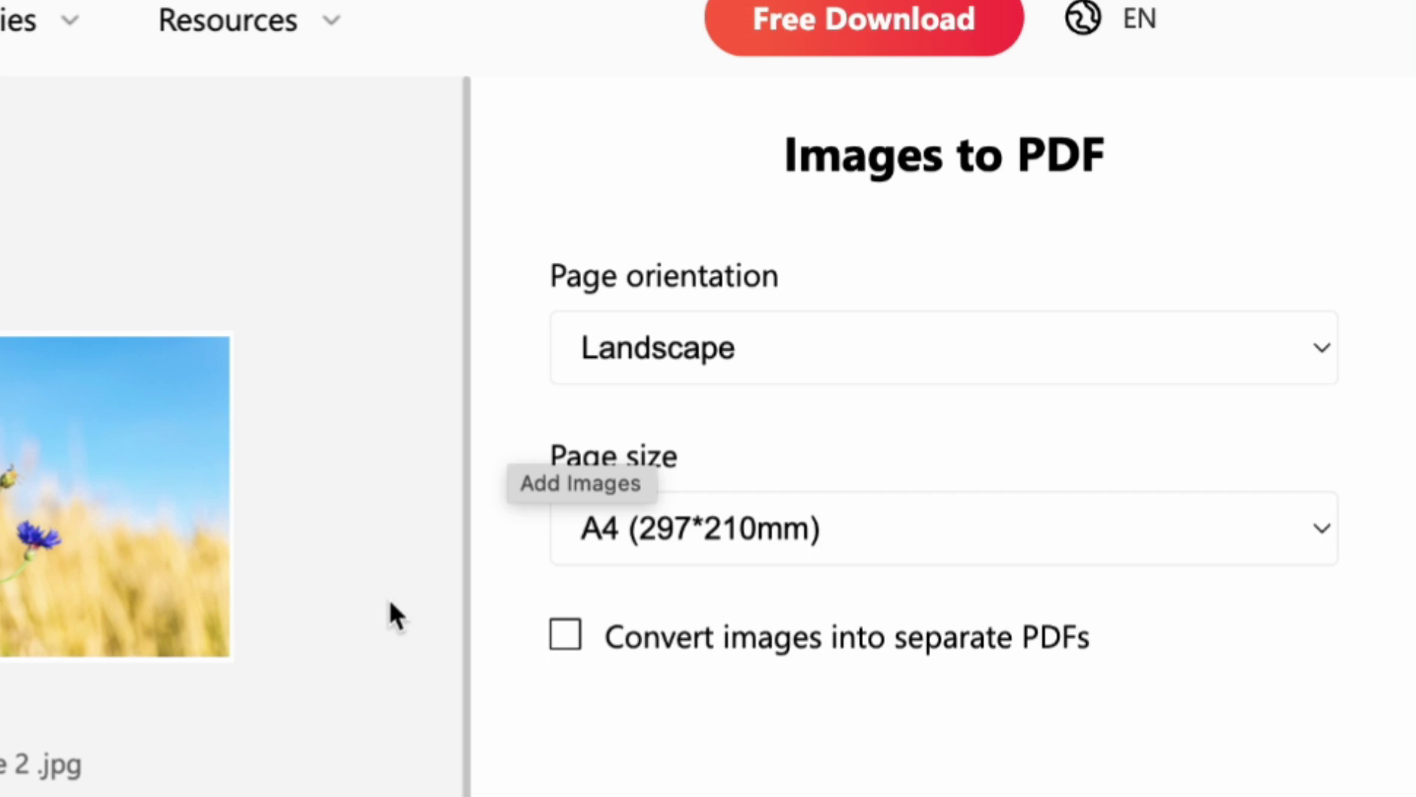
click(941, 558)
click(938, 542)
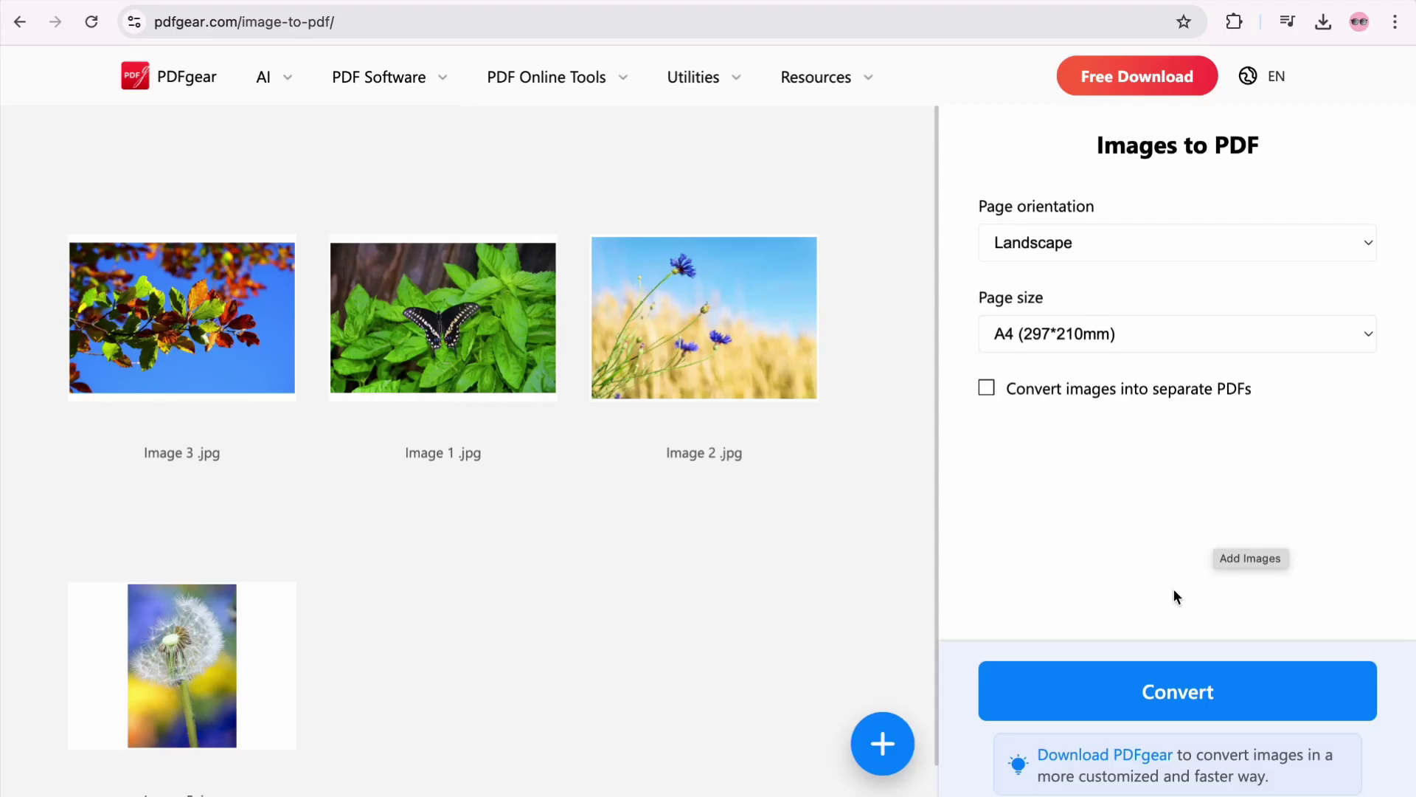
- Convert the images and download the resulting Image+1+.pdf (5.5 MB)
click(1180, 694)
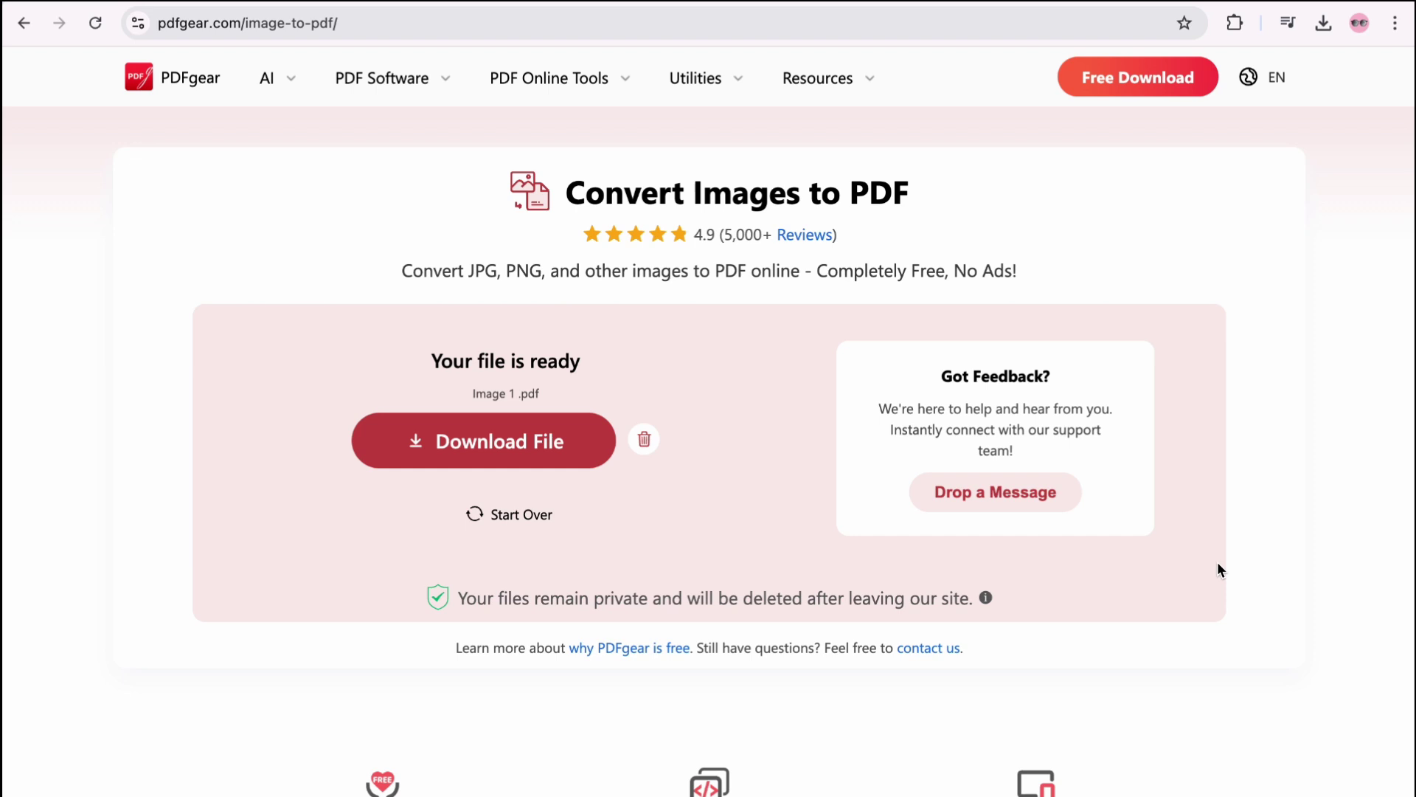
click(573, 462)
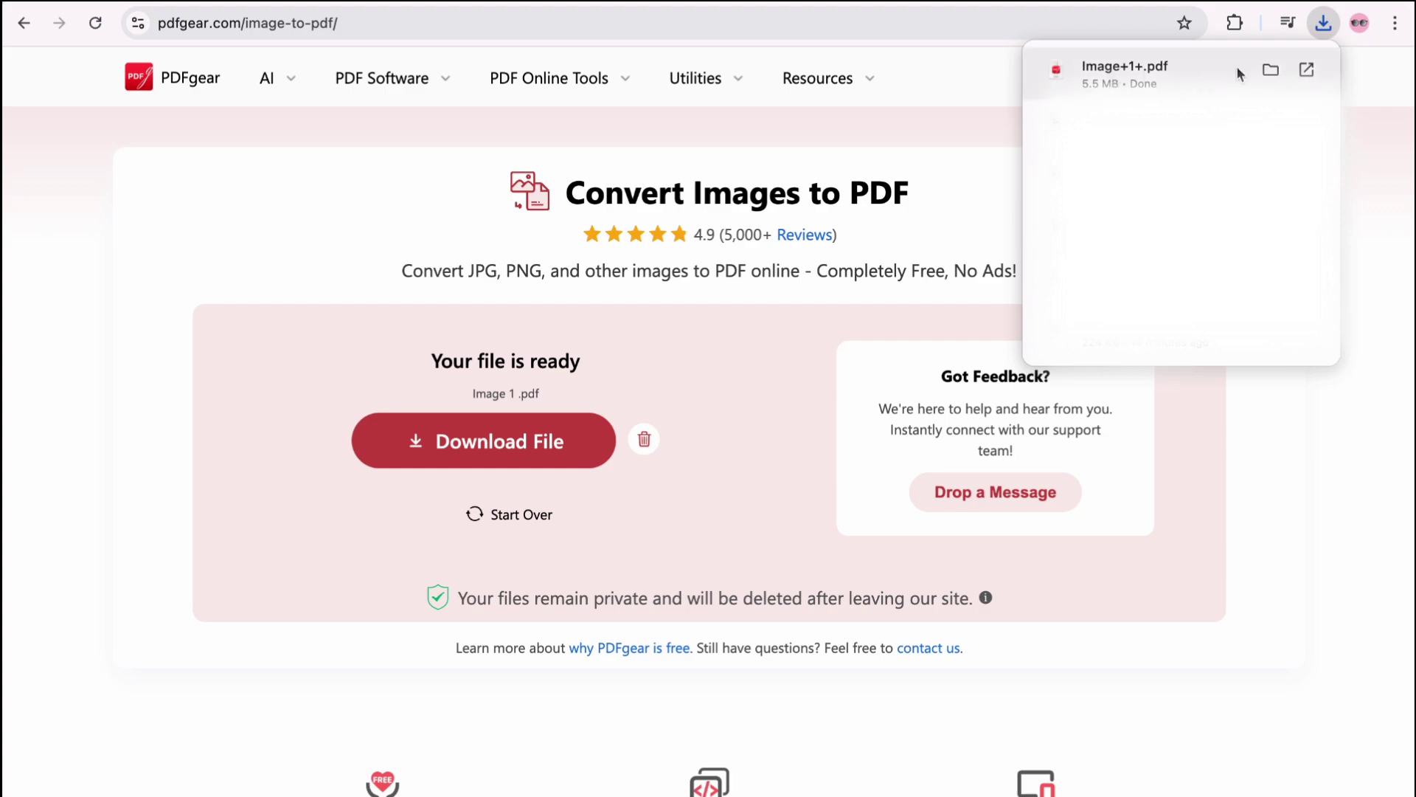
- Open Image+1+.pdf from Chrome downloads and scroll through its four pages, then back to page 1
click(1306, 69)
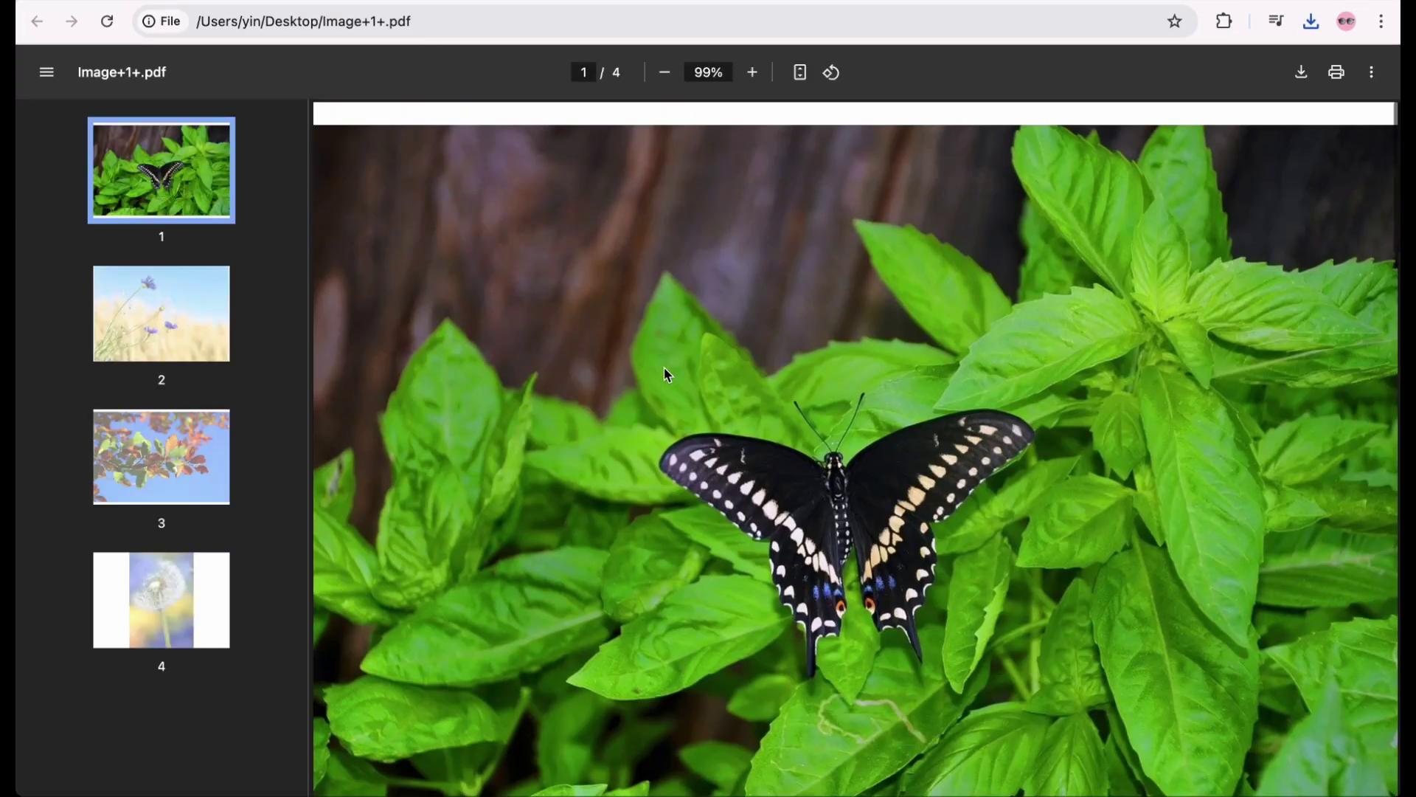
scroll(667, 375, down, 2)
scroll(668, 374, down, 3)
scroll(668, 374, down, 3)
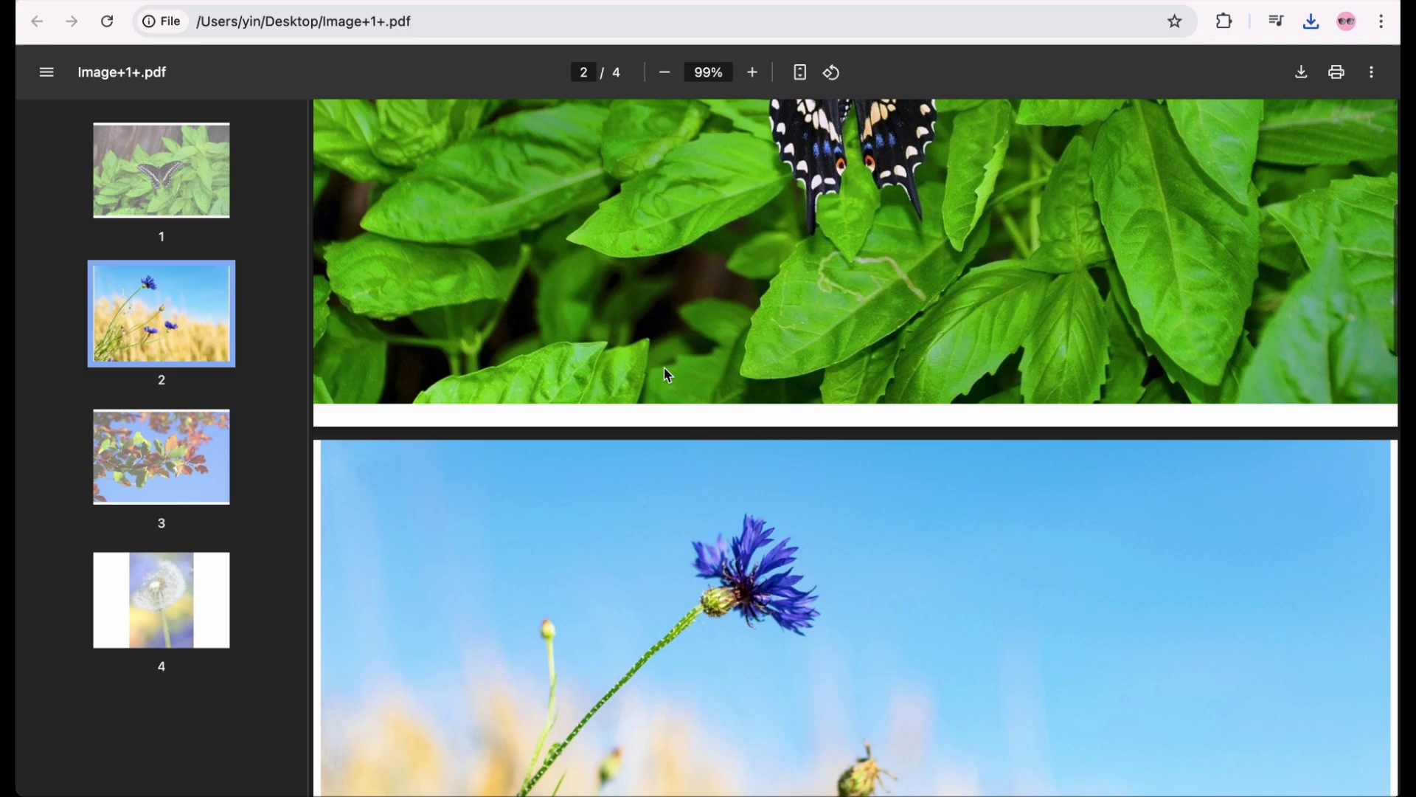
scroll(667, 375, down, 3)
scroll(668, 375, down, 2)
scroll(667, 375, down, 4)
scroll(668, 375, down, 5)
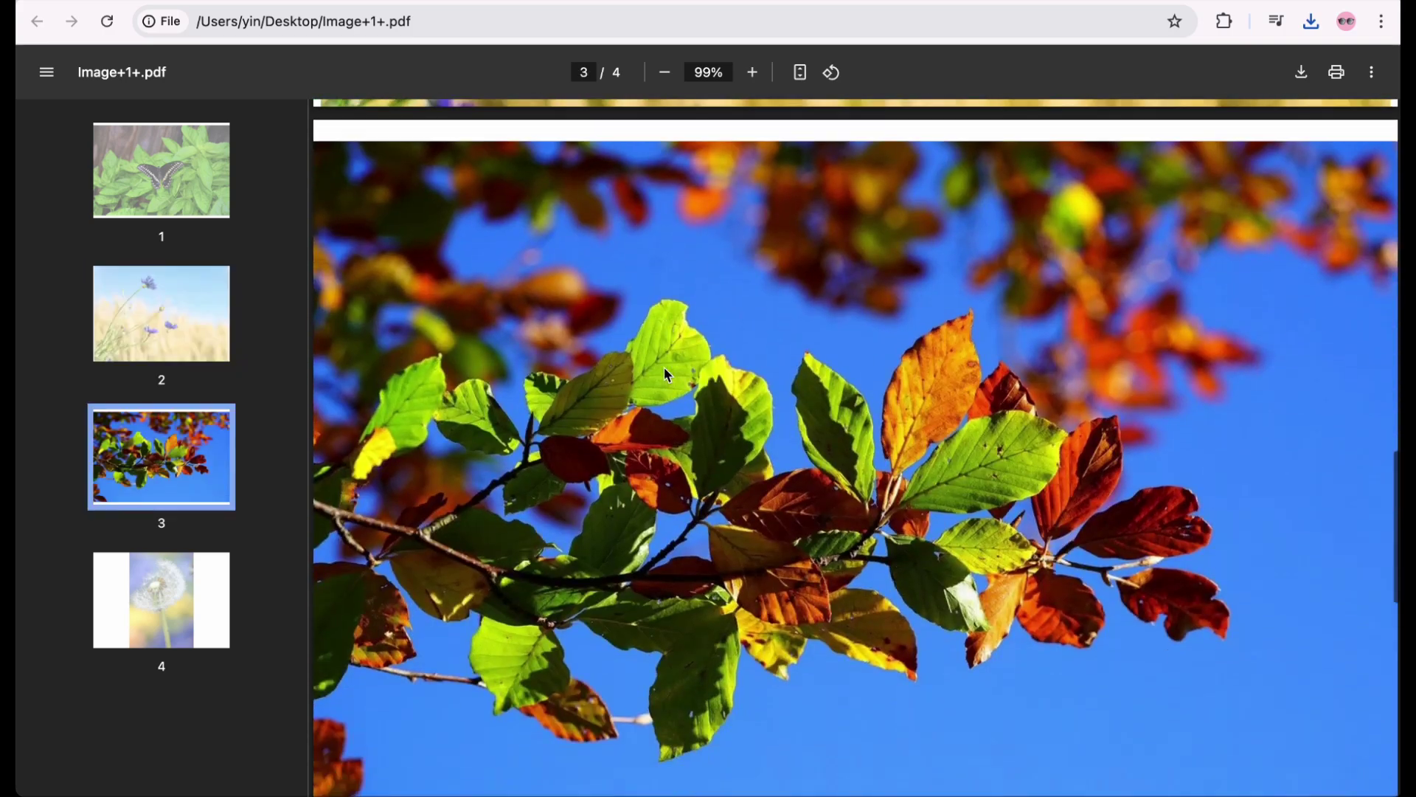
scroll(667, 374, down, 4)
scroll(667, 374, down, 5)
scroll(667, 375, down, 3)
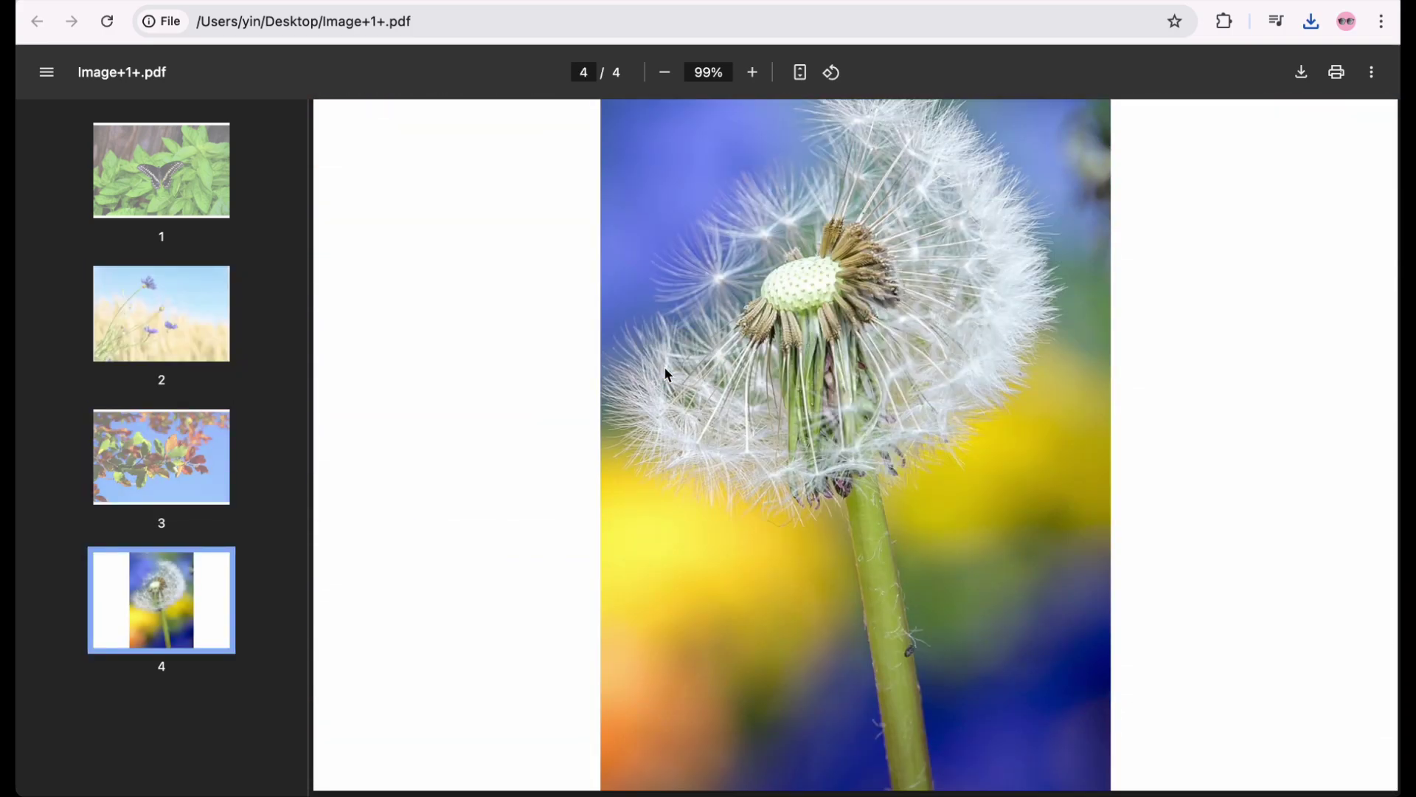
scroll(668, 375, up, 5)
scroll(667, 375, up, 3)
scroll(516, 346, up, 10)
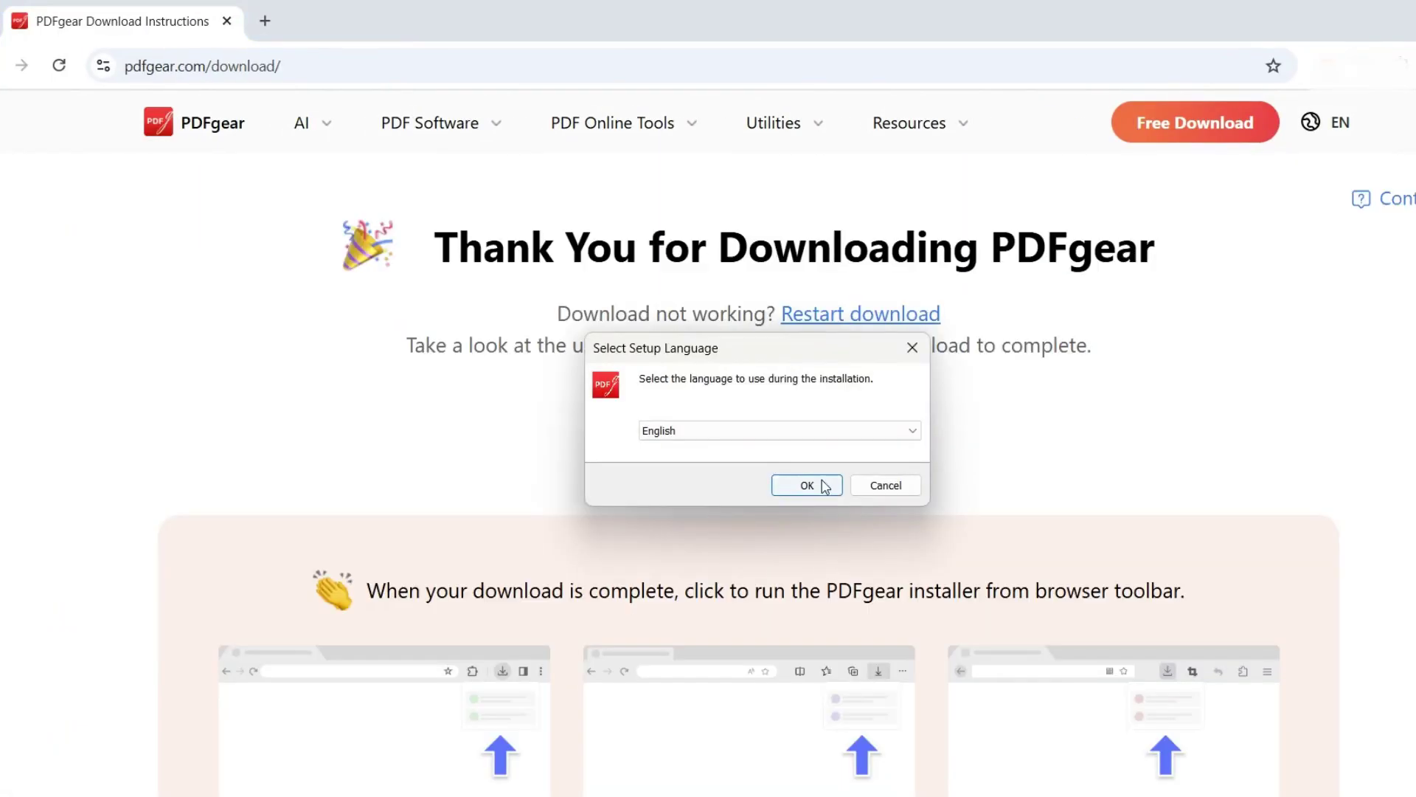
- Finish the English setup so the PDFgear desktop app launches to its home screen
click(906, 633)
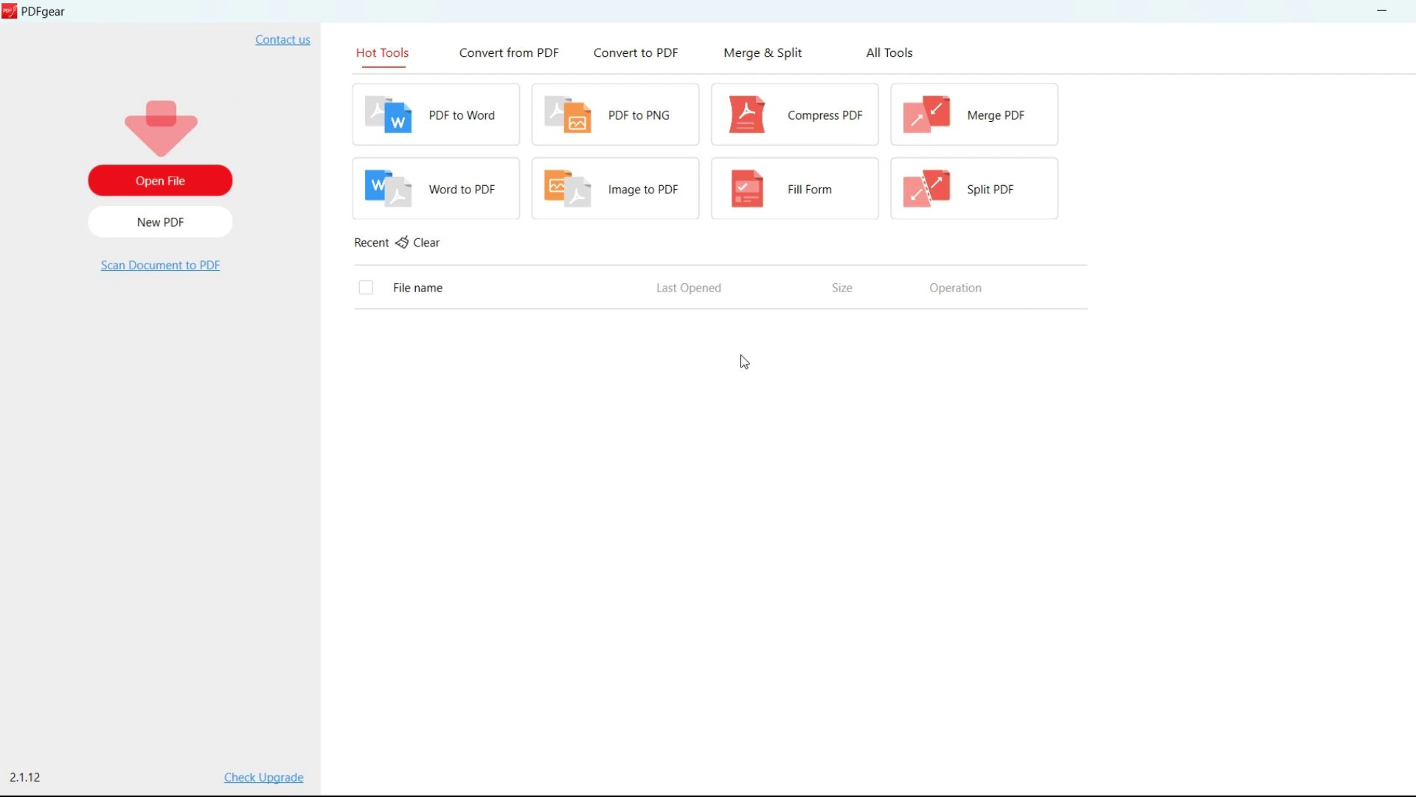
- Open the desktop Image to PDF tool and add Image 1–4 through Add Files
click(644, 200)
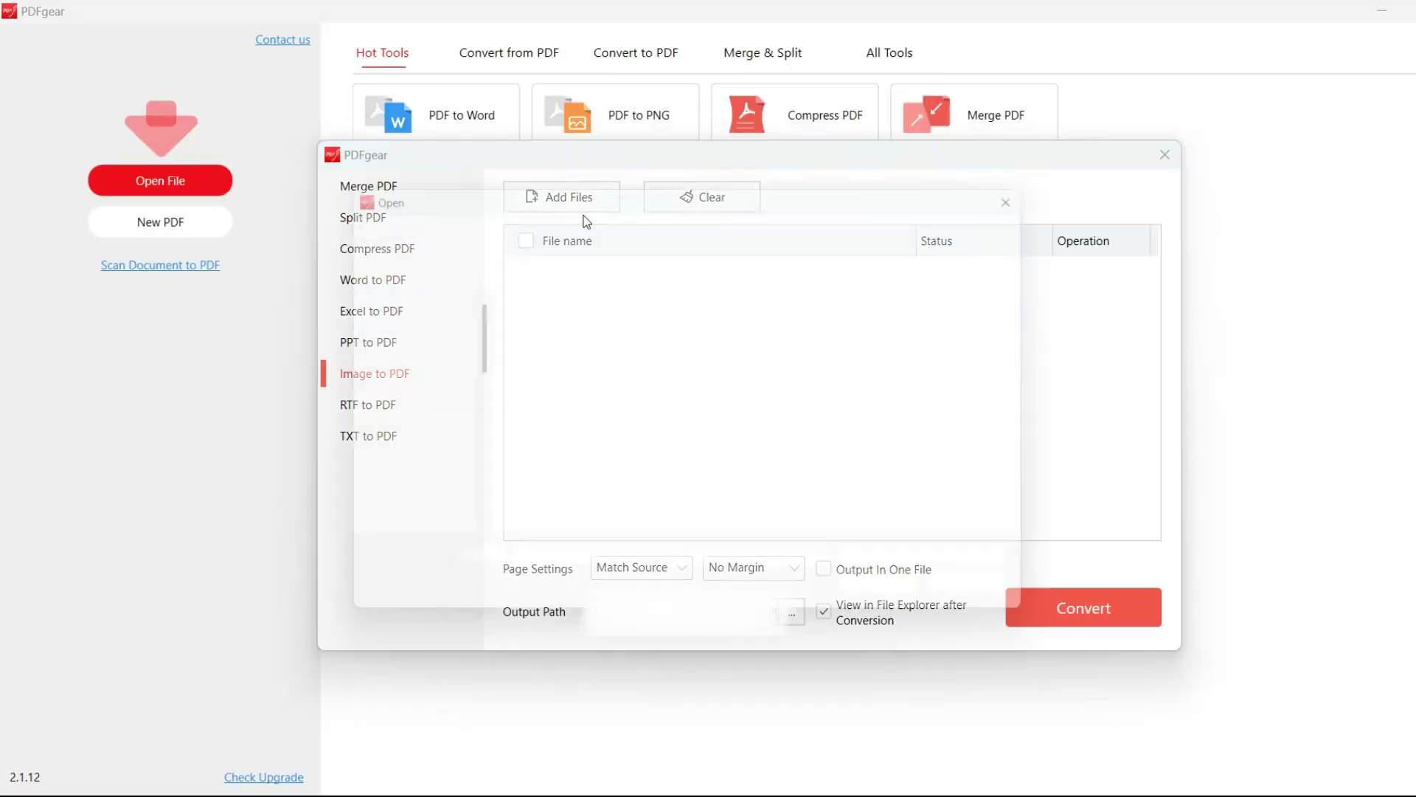
click(580, 214)
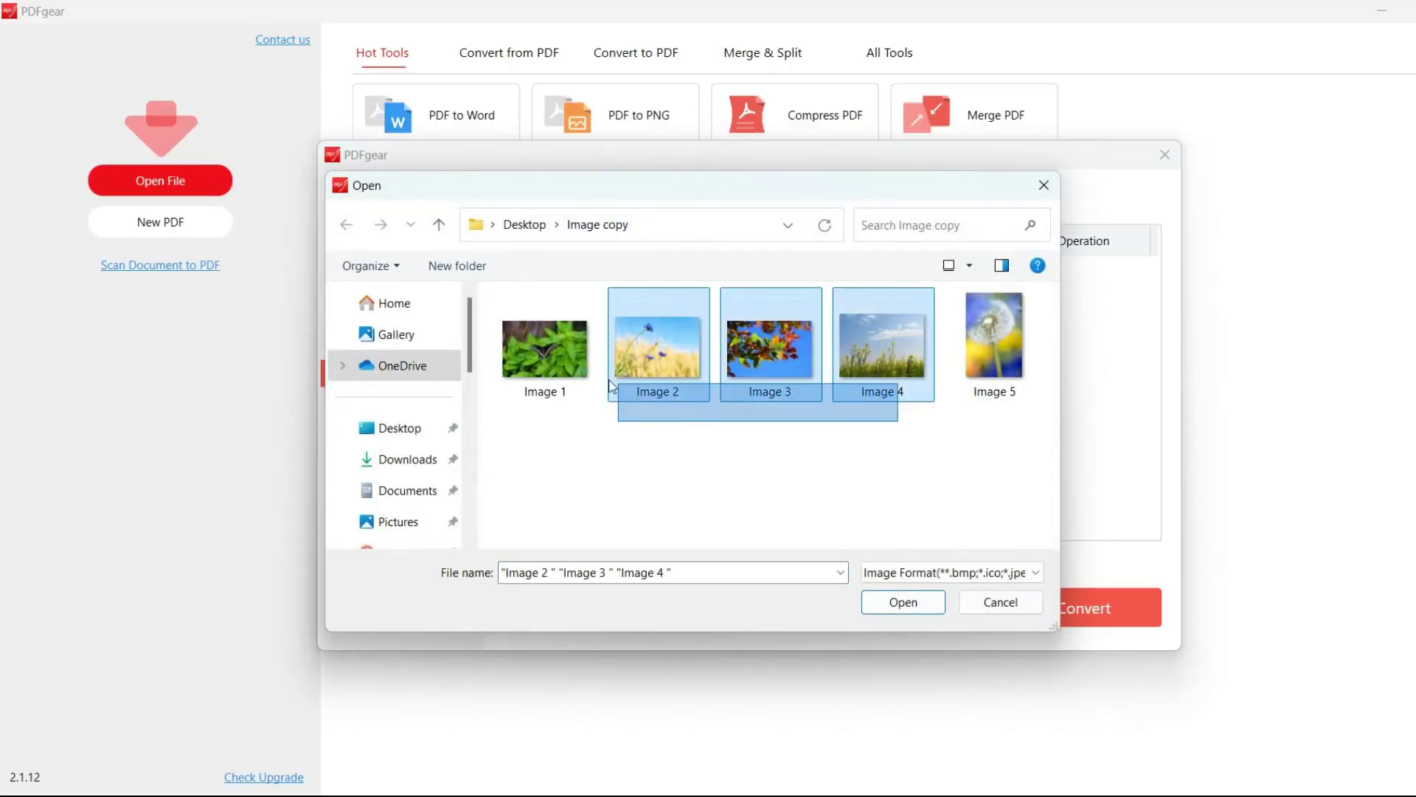
drag(901, 428, 495, 288)
click(901, 604)
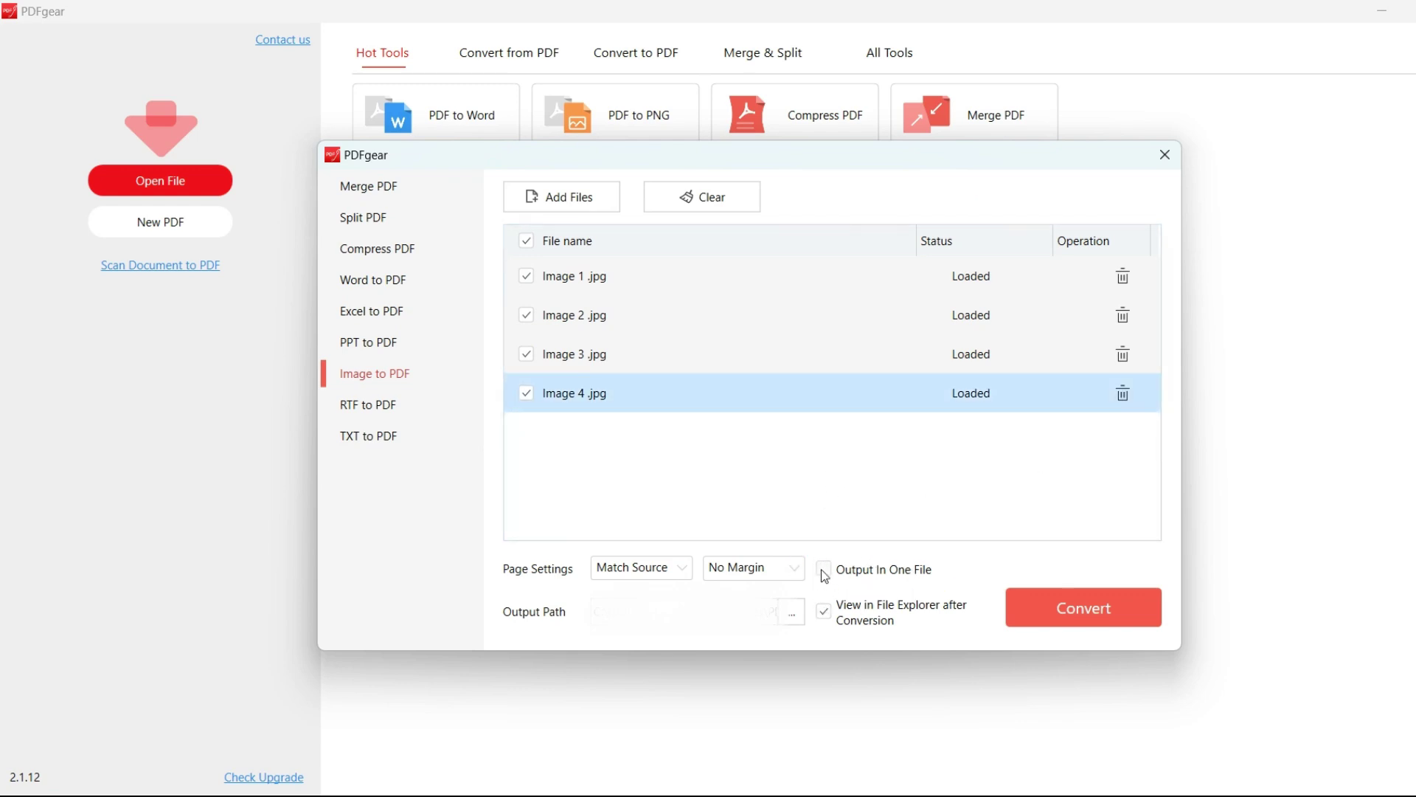
- Output to one file, with images ordered 2, 1, 4 and Image 3 removed
click(823, 569)
click(1073, 318)
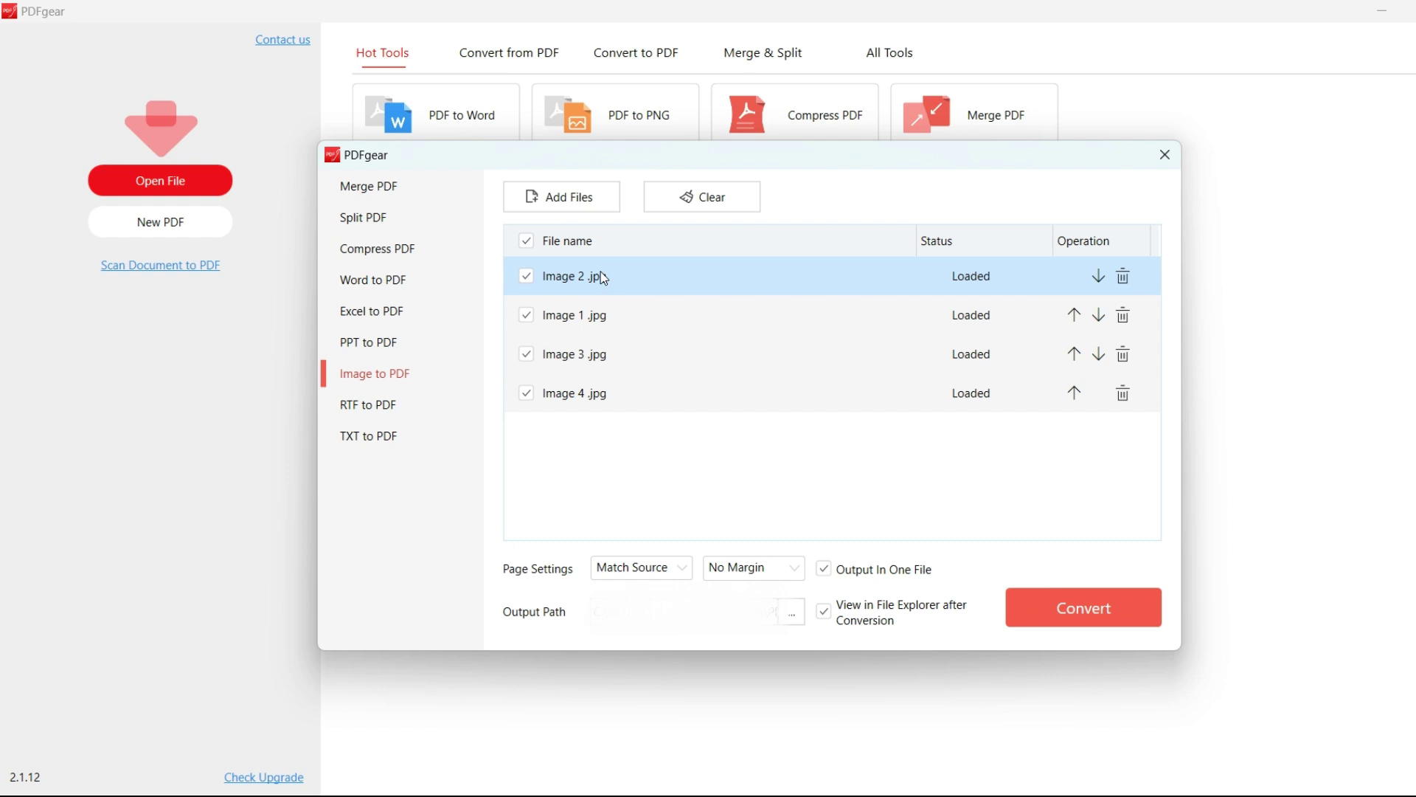
click(1074, 393)
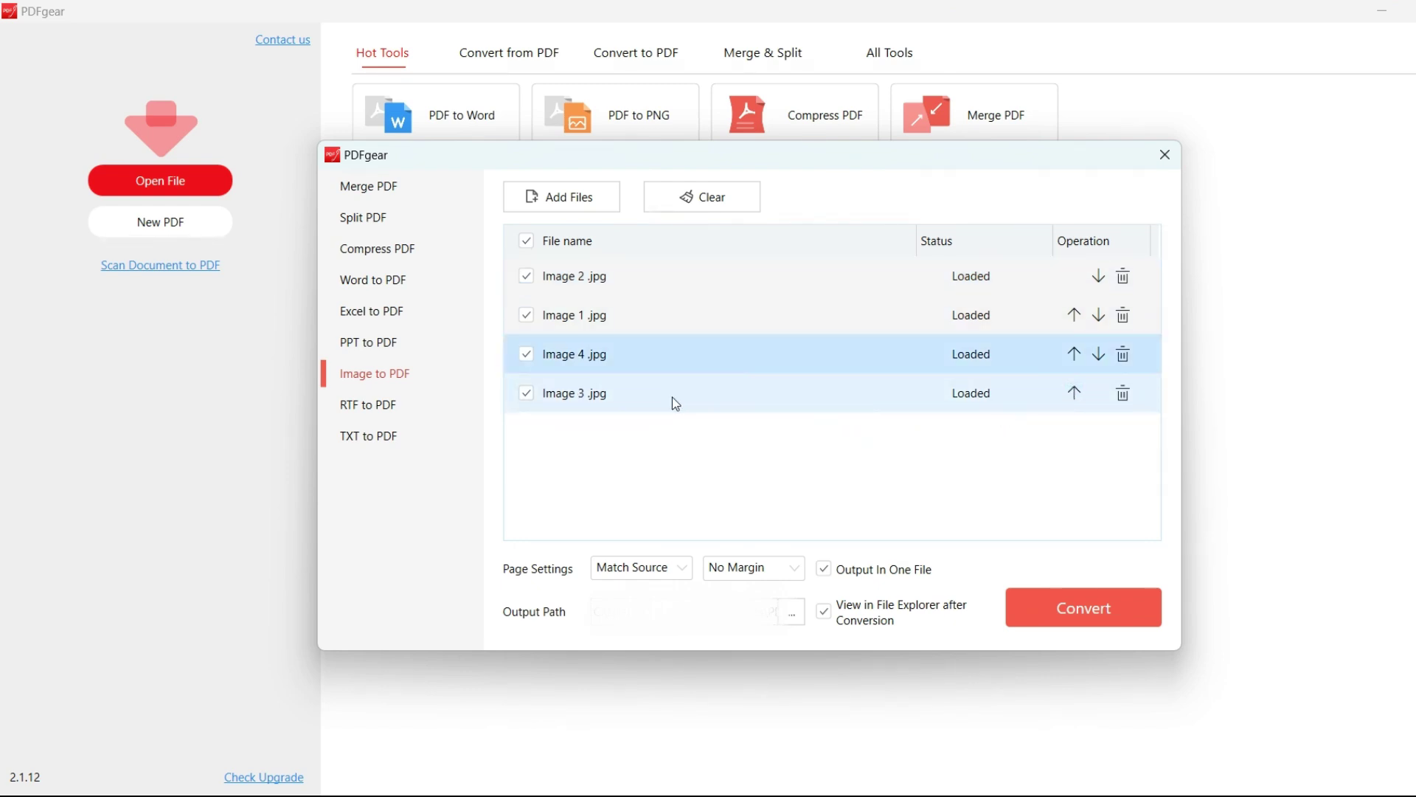
click(1124, 395)
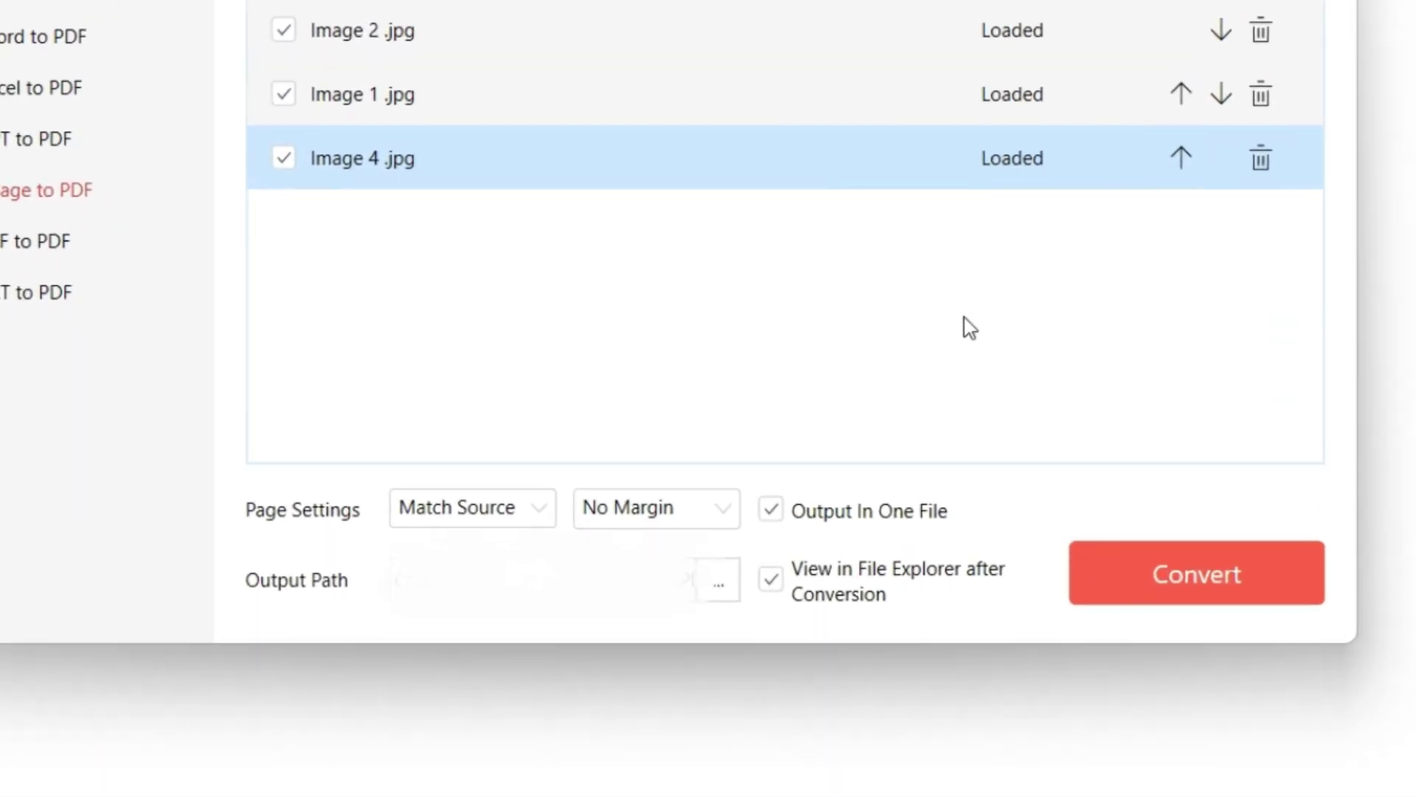
- Set the page settings to A4 Landscape and review the margin options
click(540, 510)
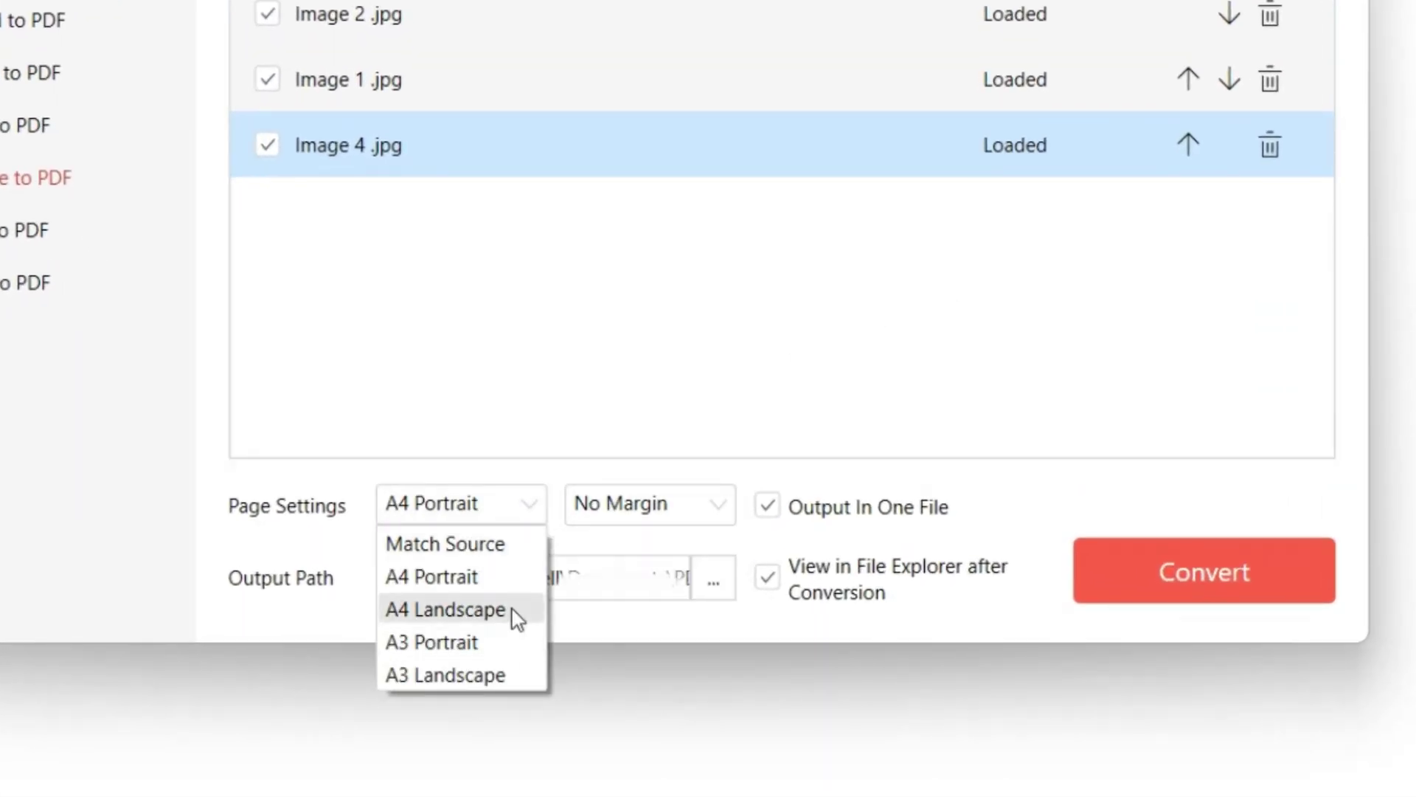
click(516, 616)
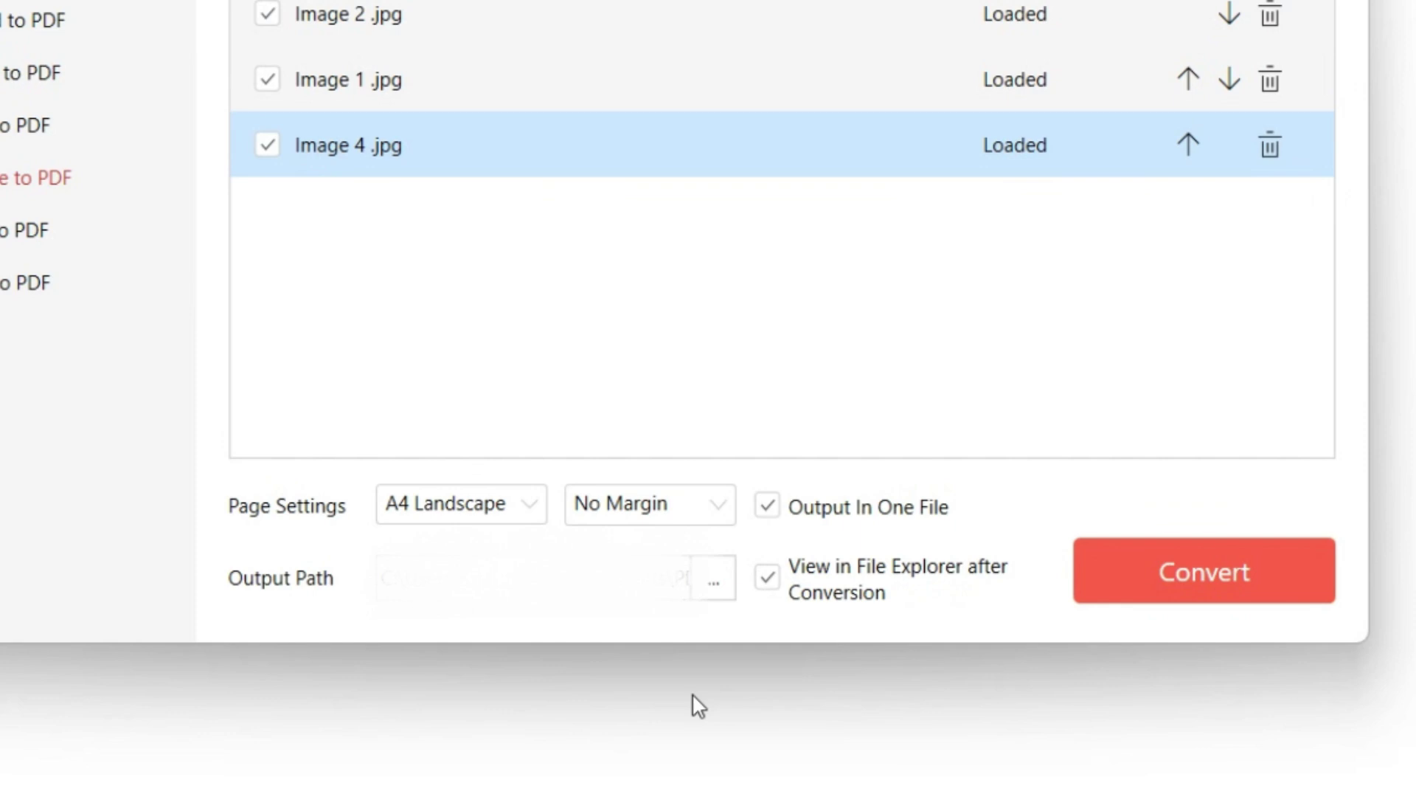
click(726, 507)
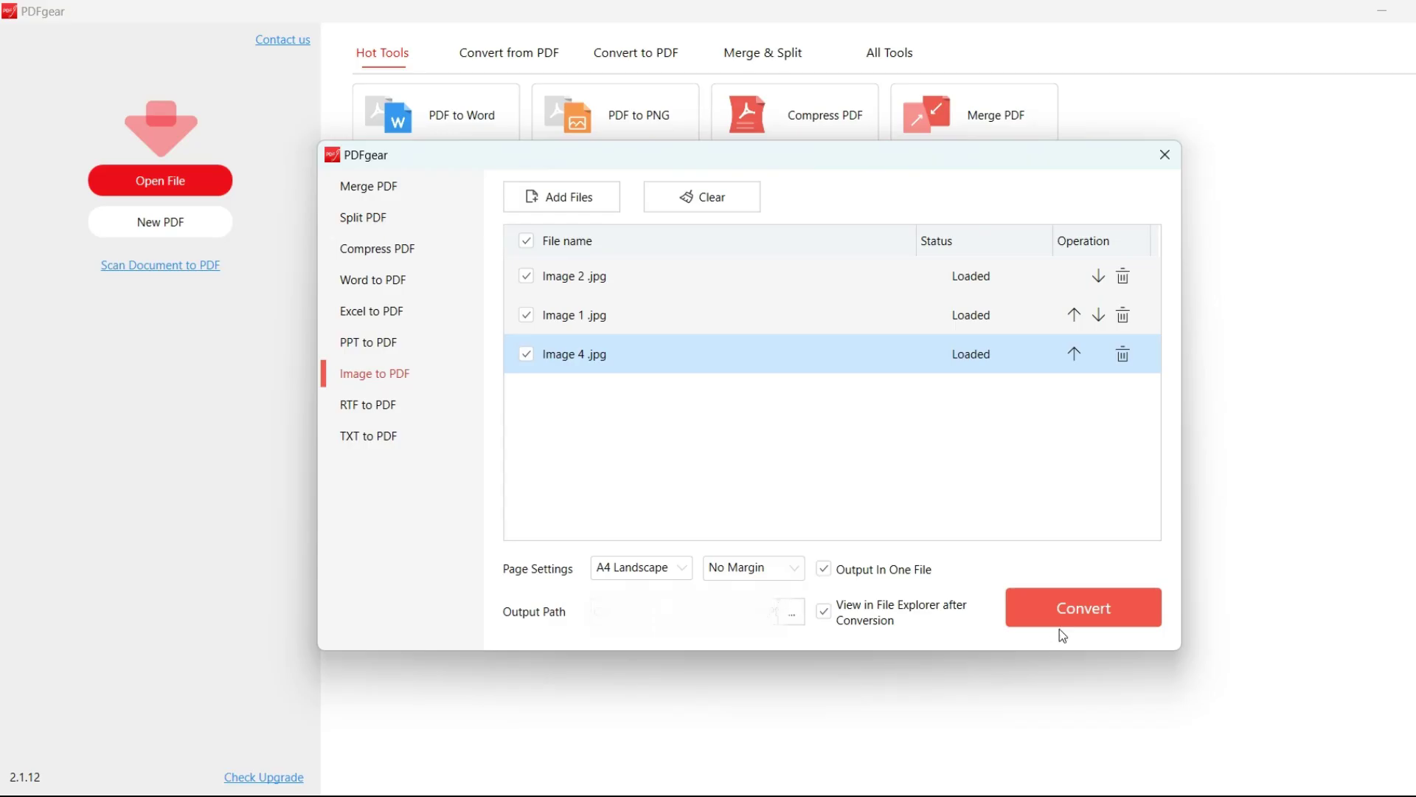
- Convert to the three-page Image 2.pdf and scroll through its pages
click(1067, 606)
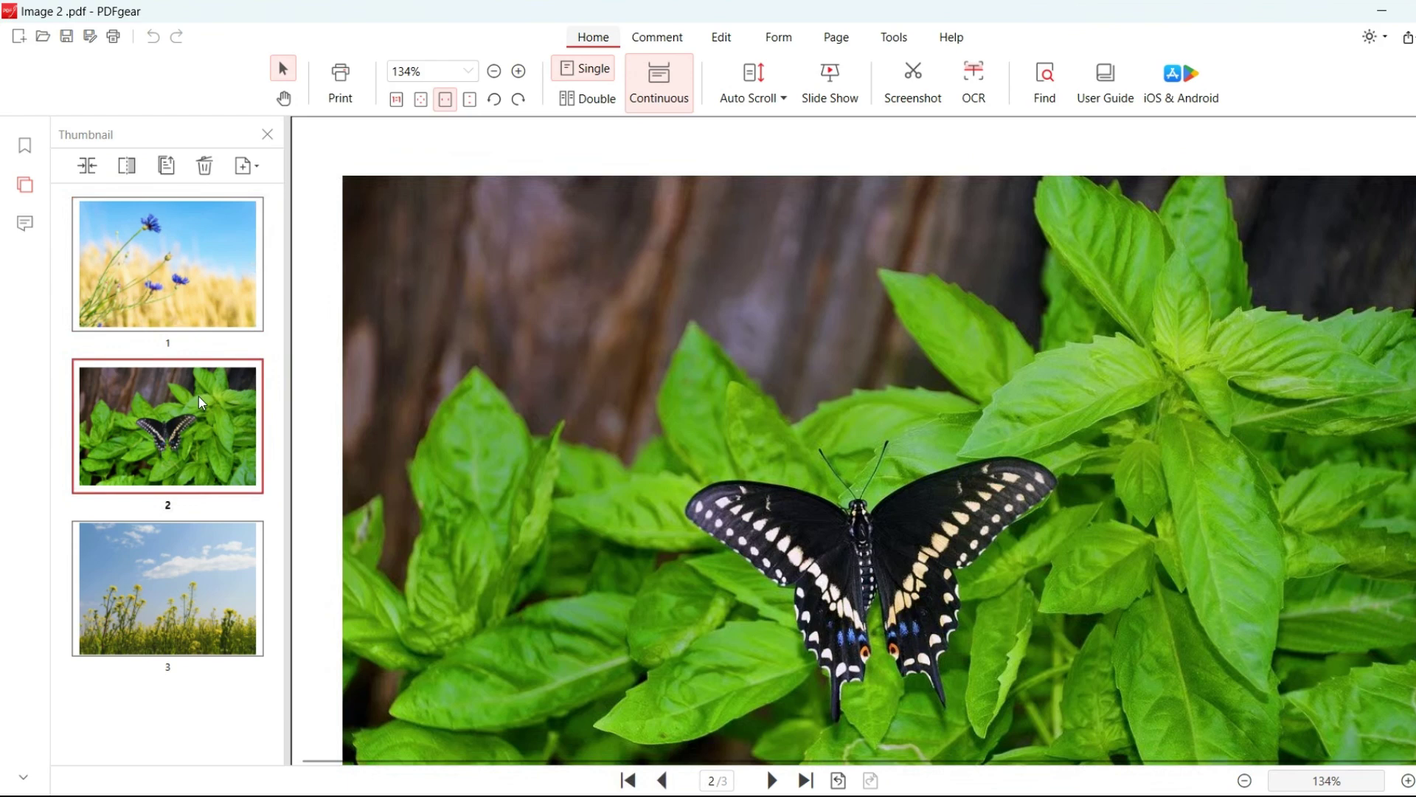
scroll(516, 454, down, 3)
scroll(516, 454, down, 4)
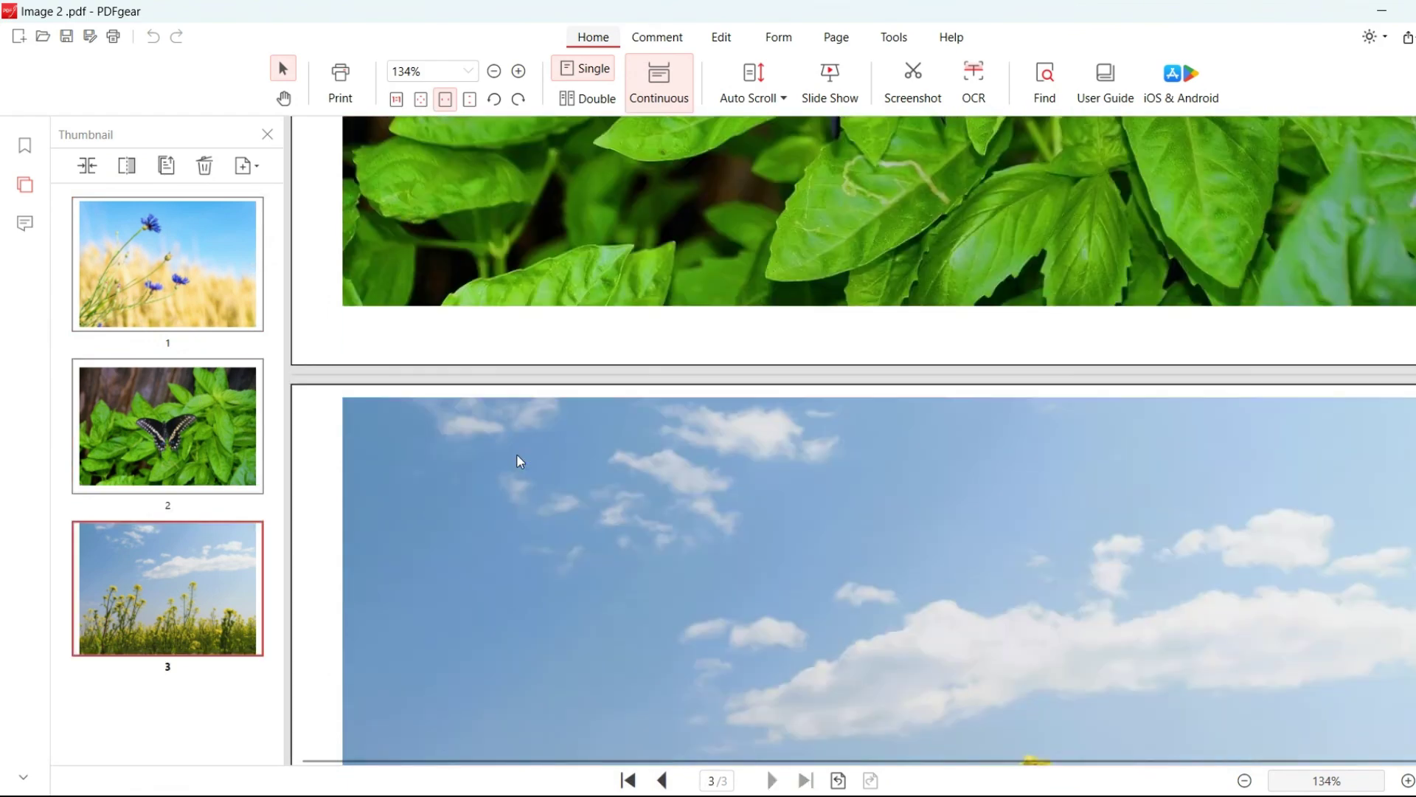
scroll(517, 453, down, 3)
scroll(517, 454, down, 2)
scroll(519, 461, up, 5)
scroll(518, 461, up, 8)
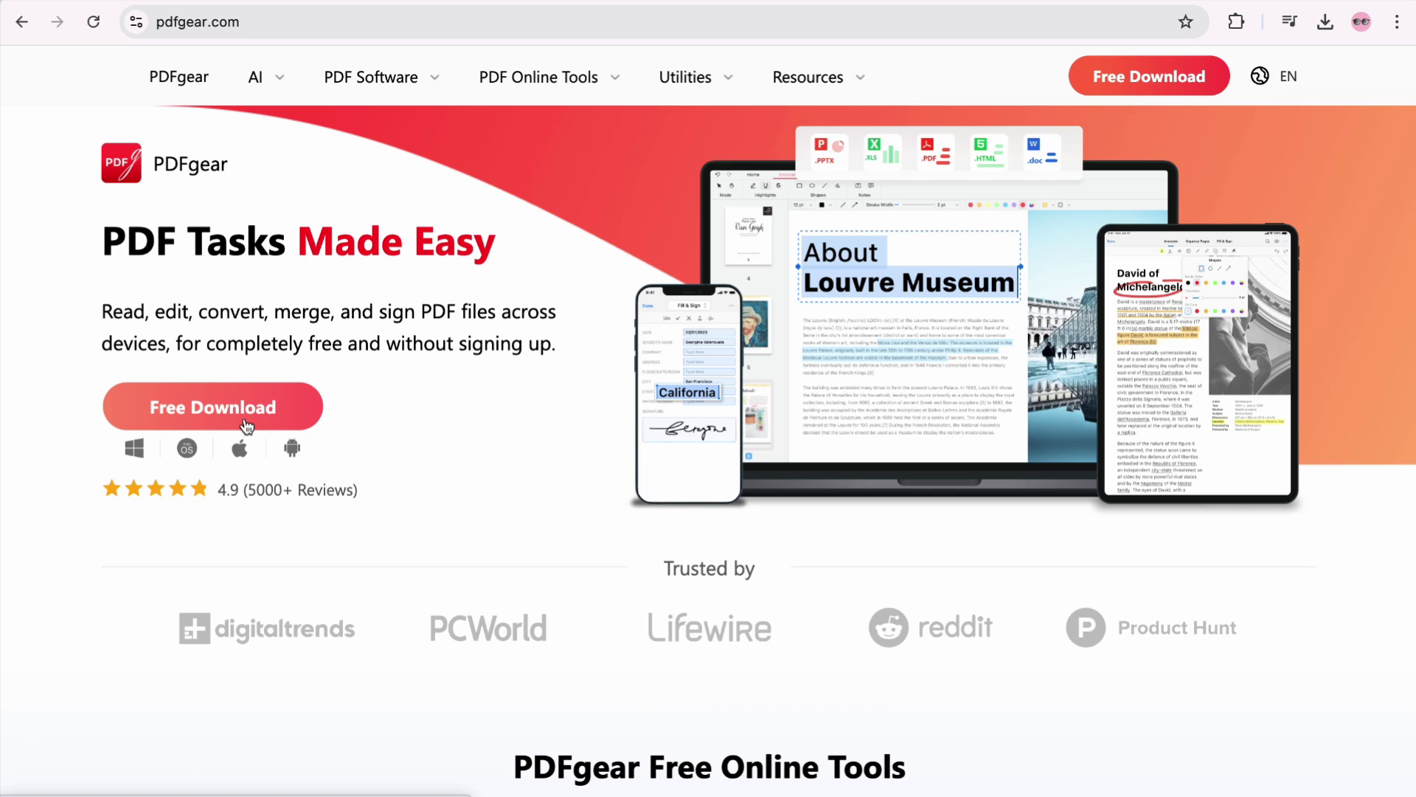
- Get PDFgear for Mac via the App Store, launch it, and show the Convert to PDF tools
click(247, 426)
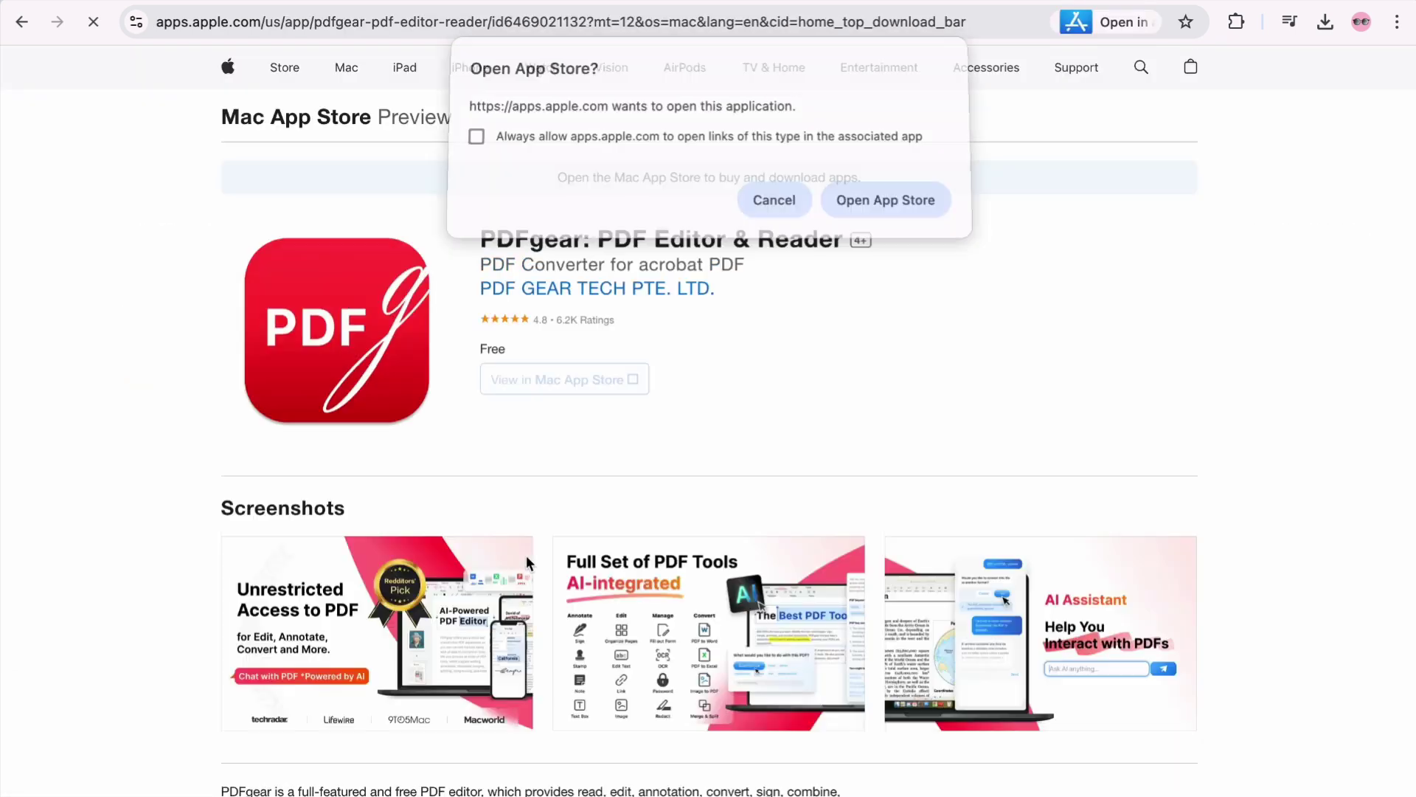
click(902, 200)
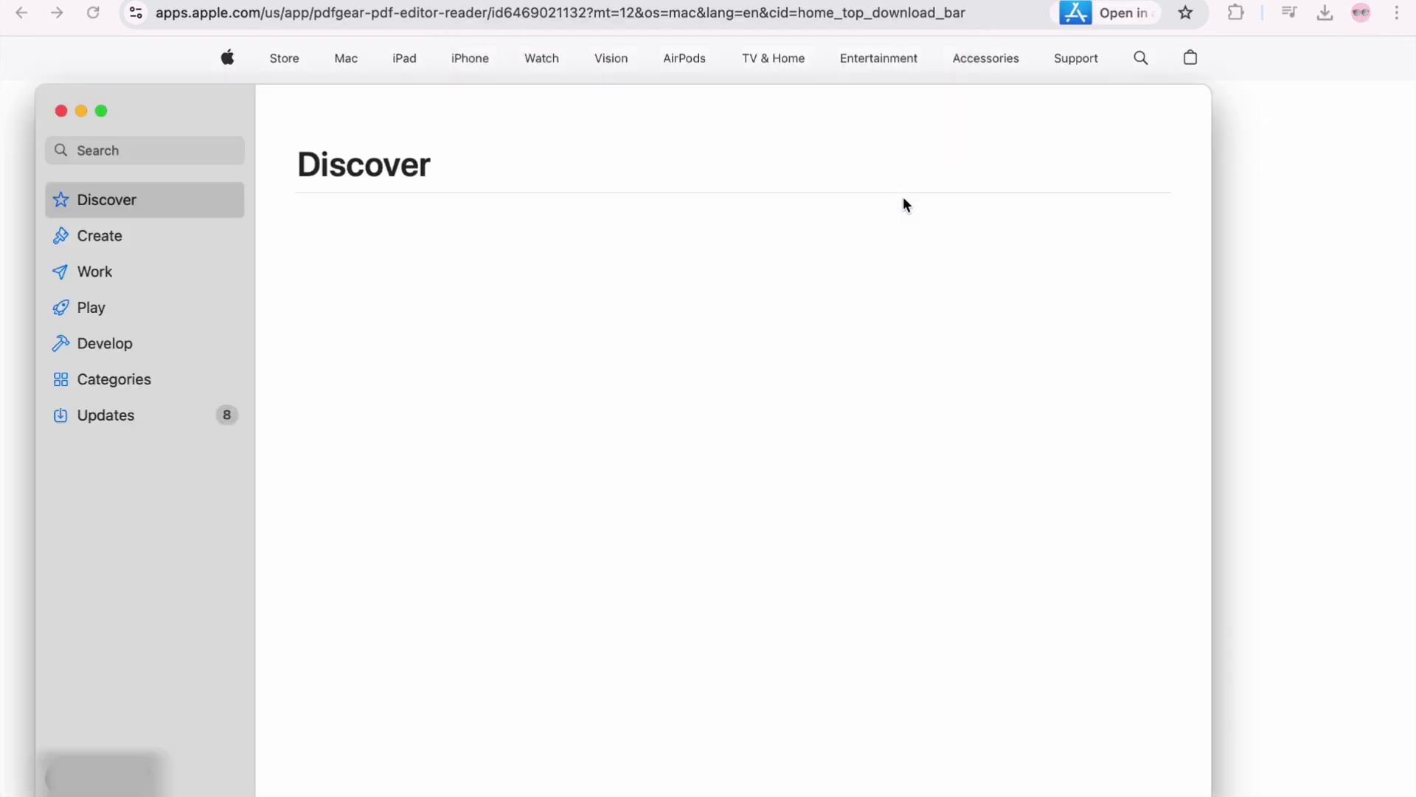
click(479, 244)
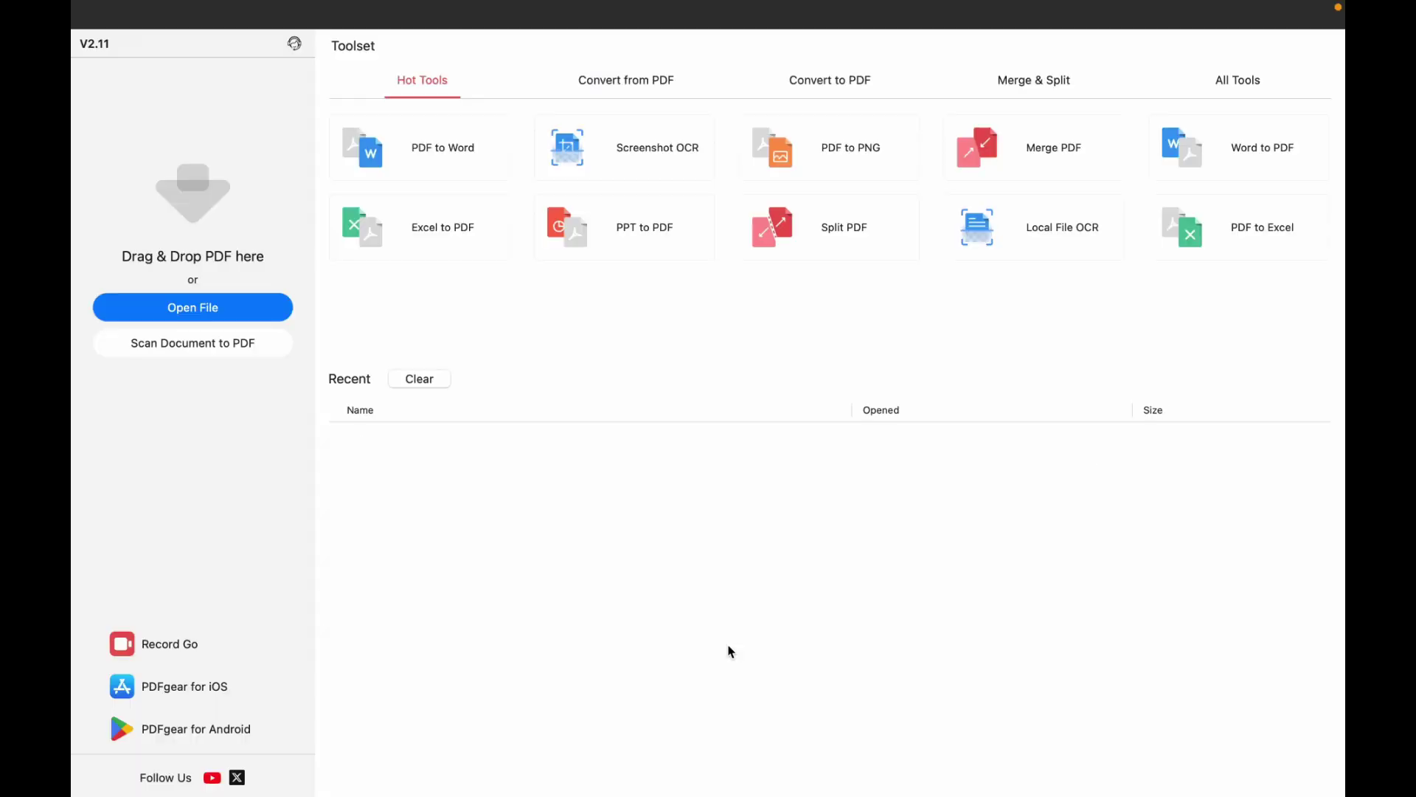
click(851, 81)
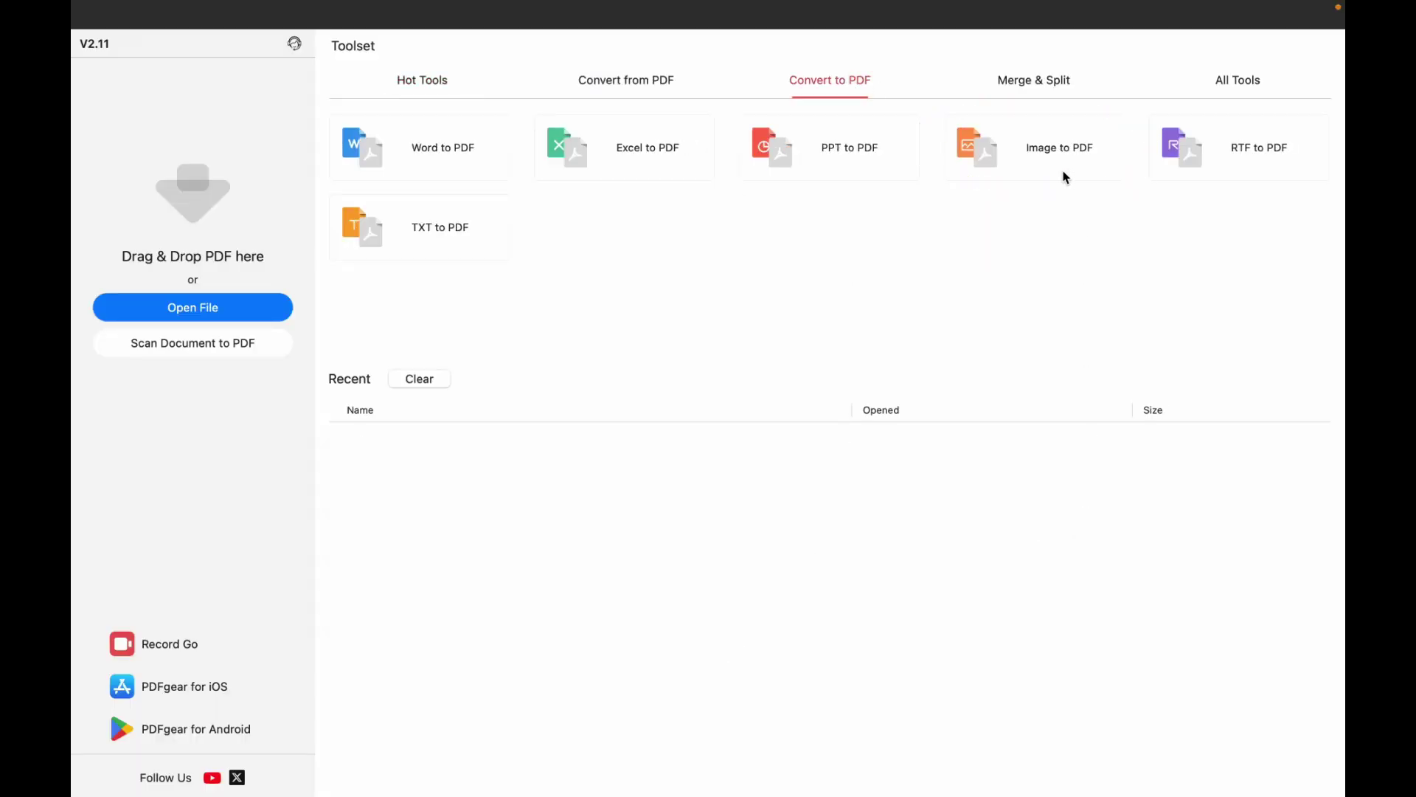
- Load Image 1 through Image 4 into the Image to PDF tool
click(1058, 150)
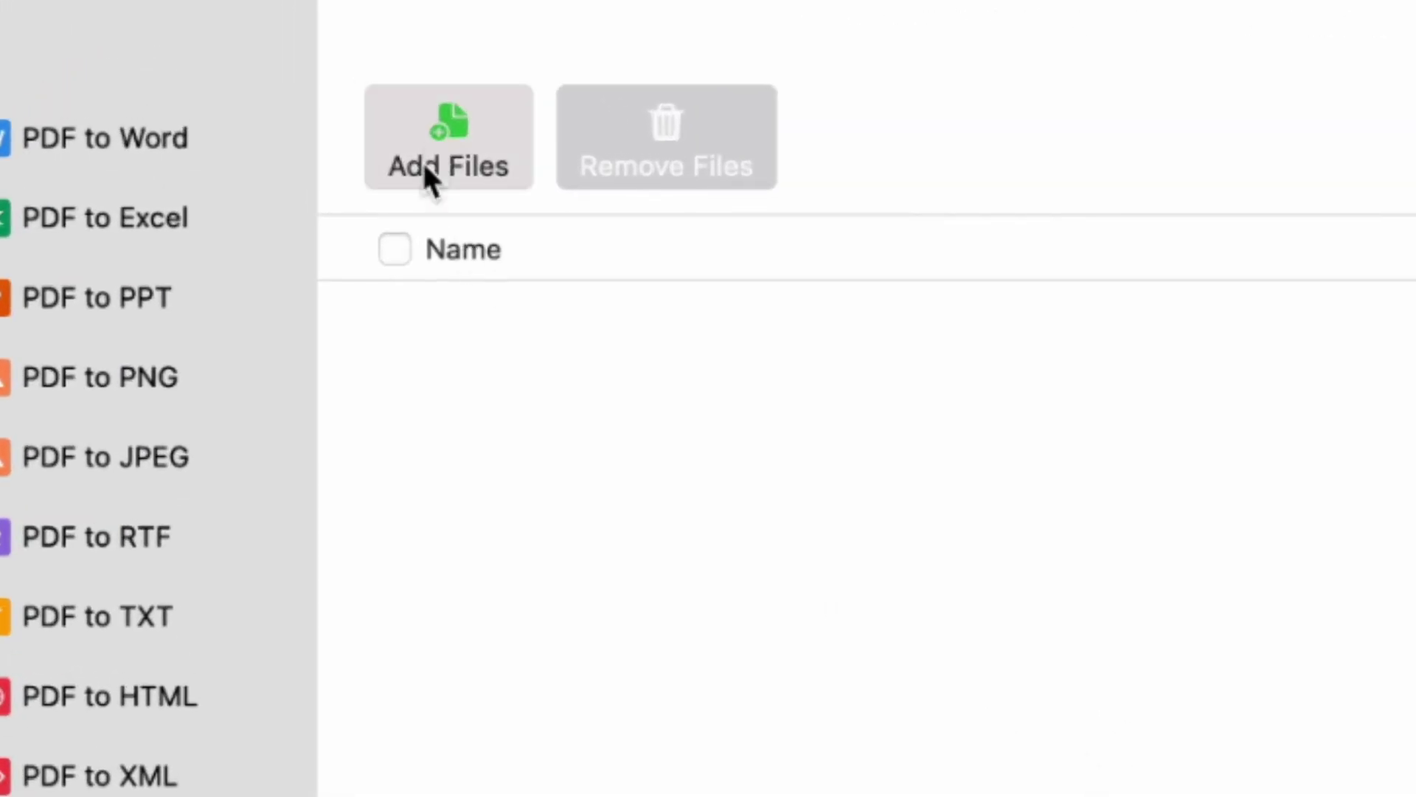
click(323, 79)
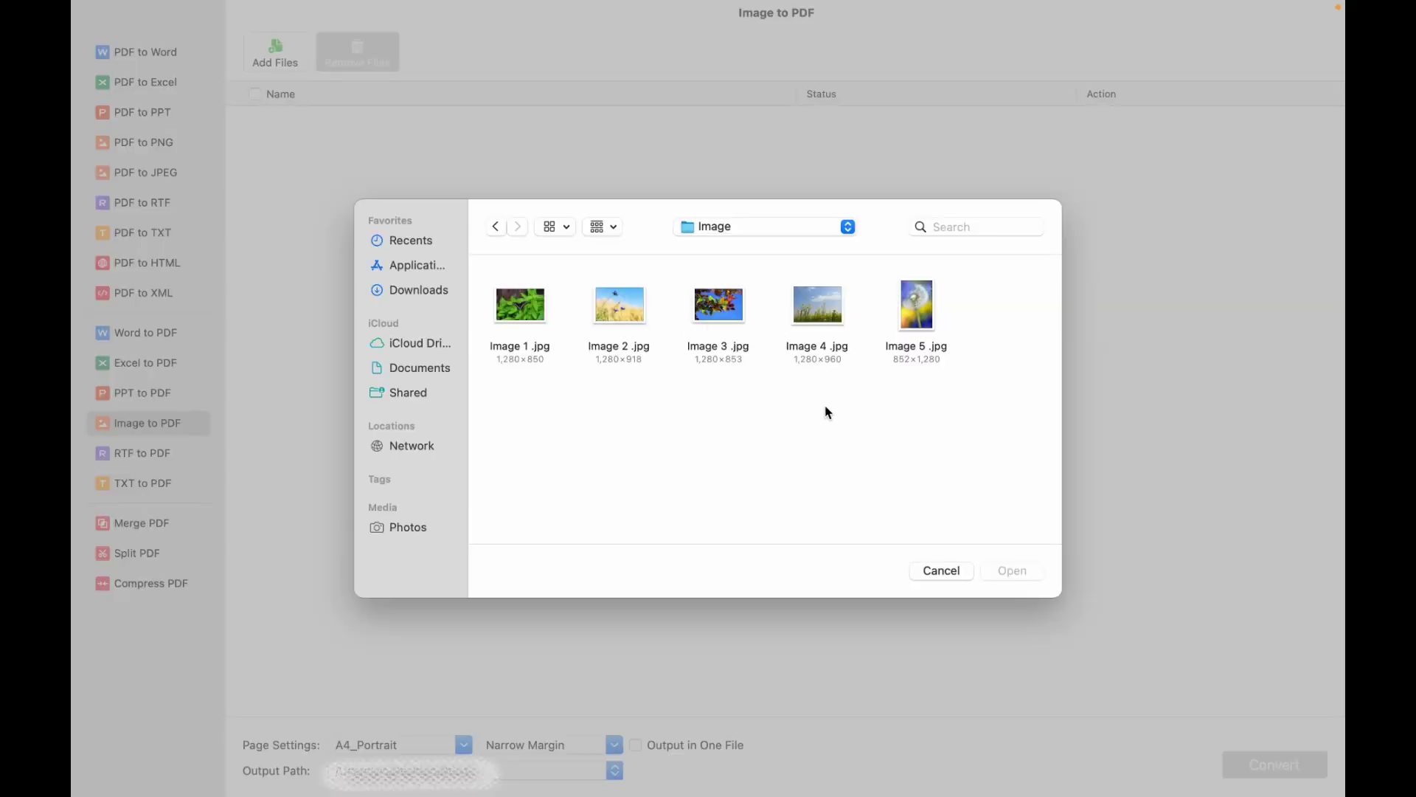
mouse_move(830, 403)
mouse_down()
mouse_move(521, 326)
mouse_move(539, 325)
mouse_up()
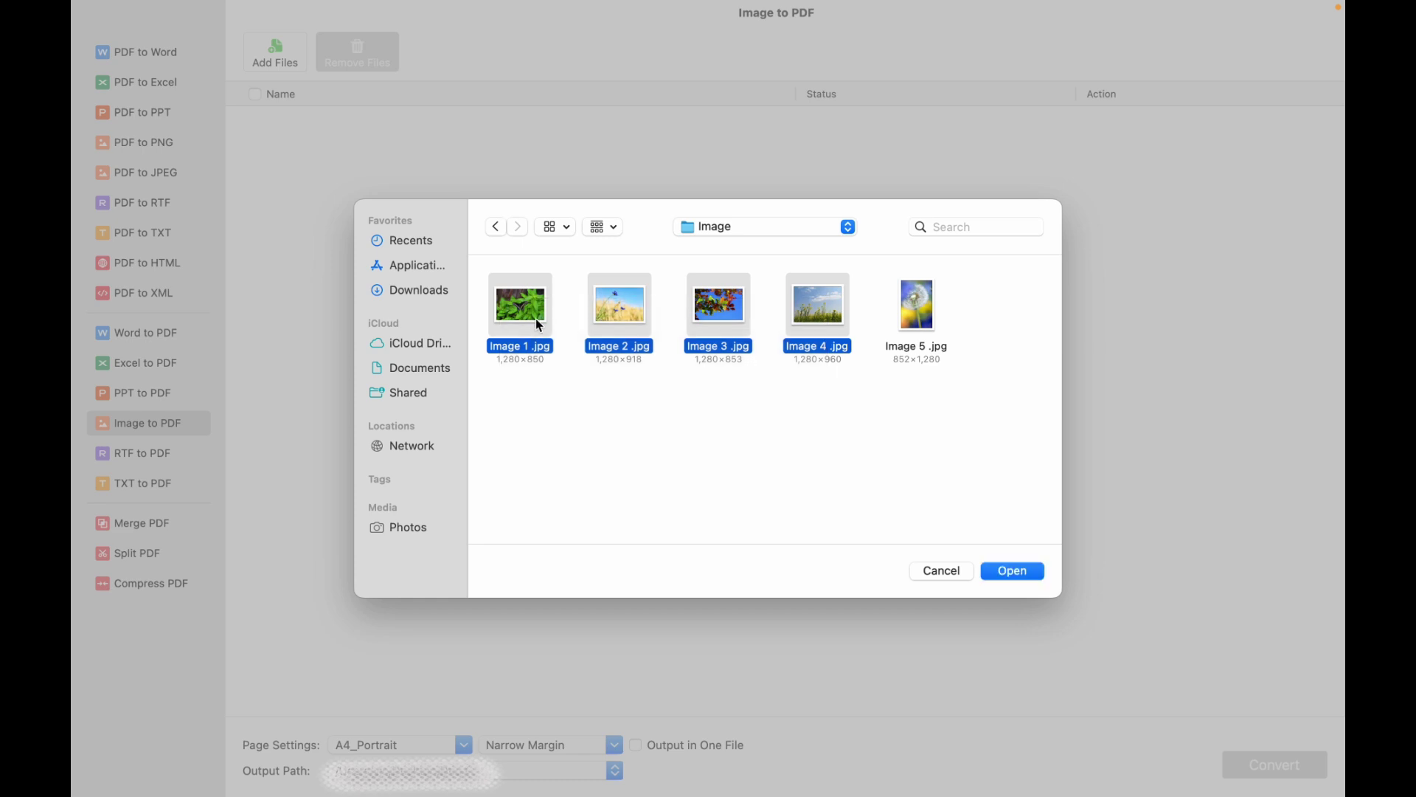
click(1015, 573)
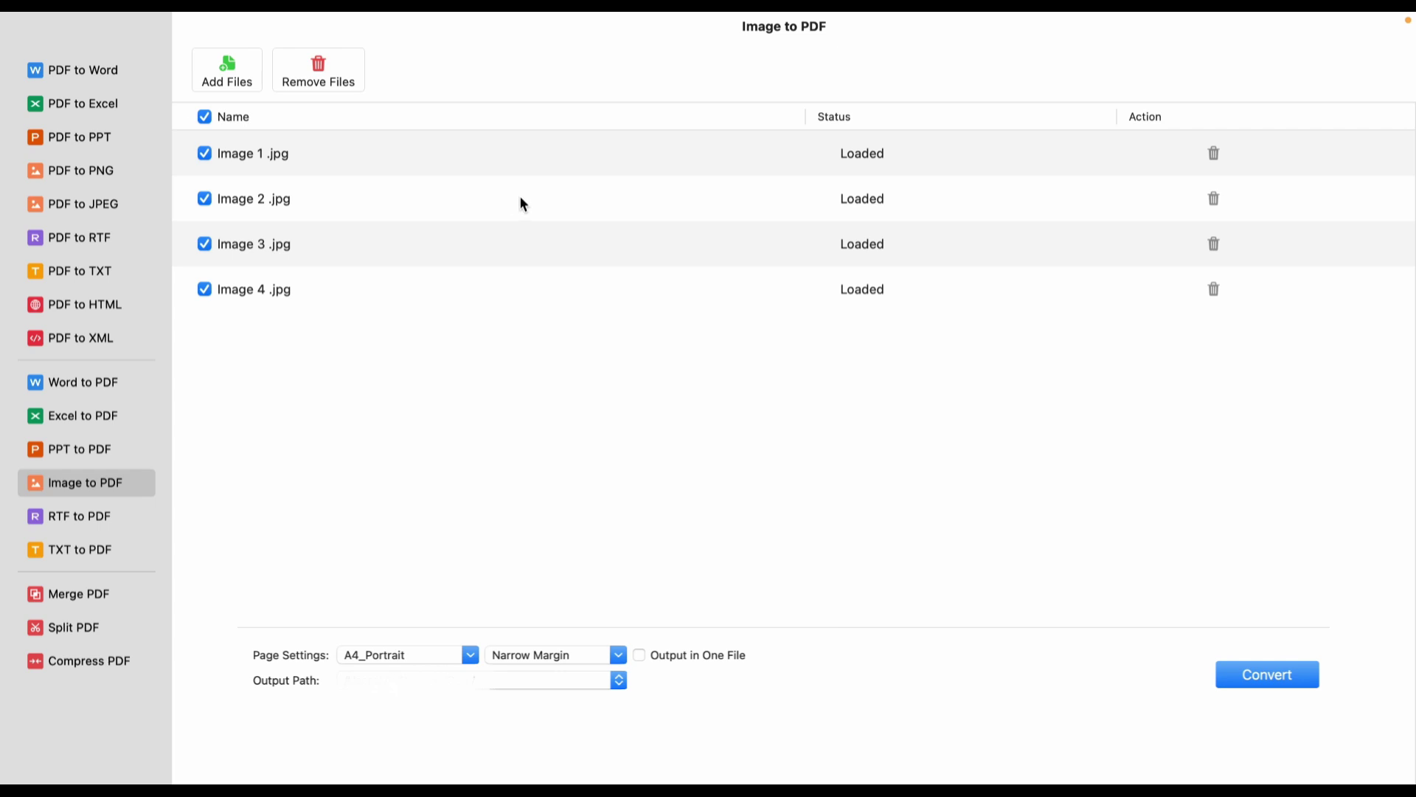
- Move Image 1 below Image 2, remove Image 4, and add Image 5 to the list
click(520, 160)
drag(520, 161, 463, 259)
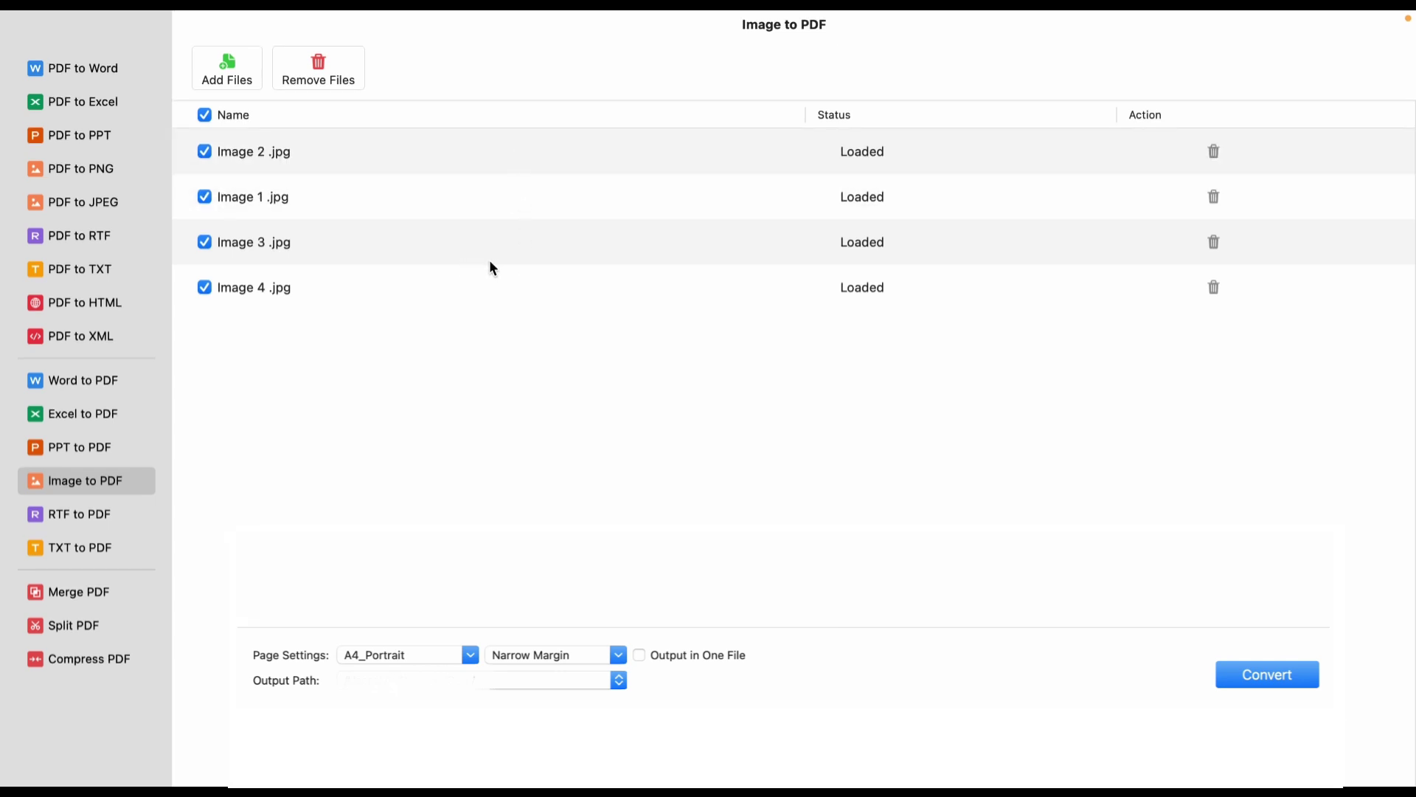
click(1216, 287)
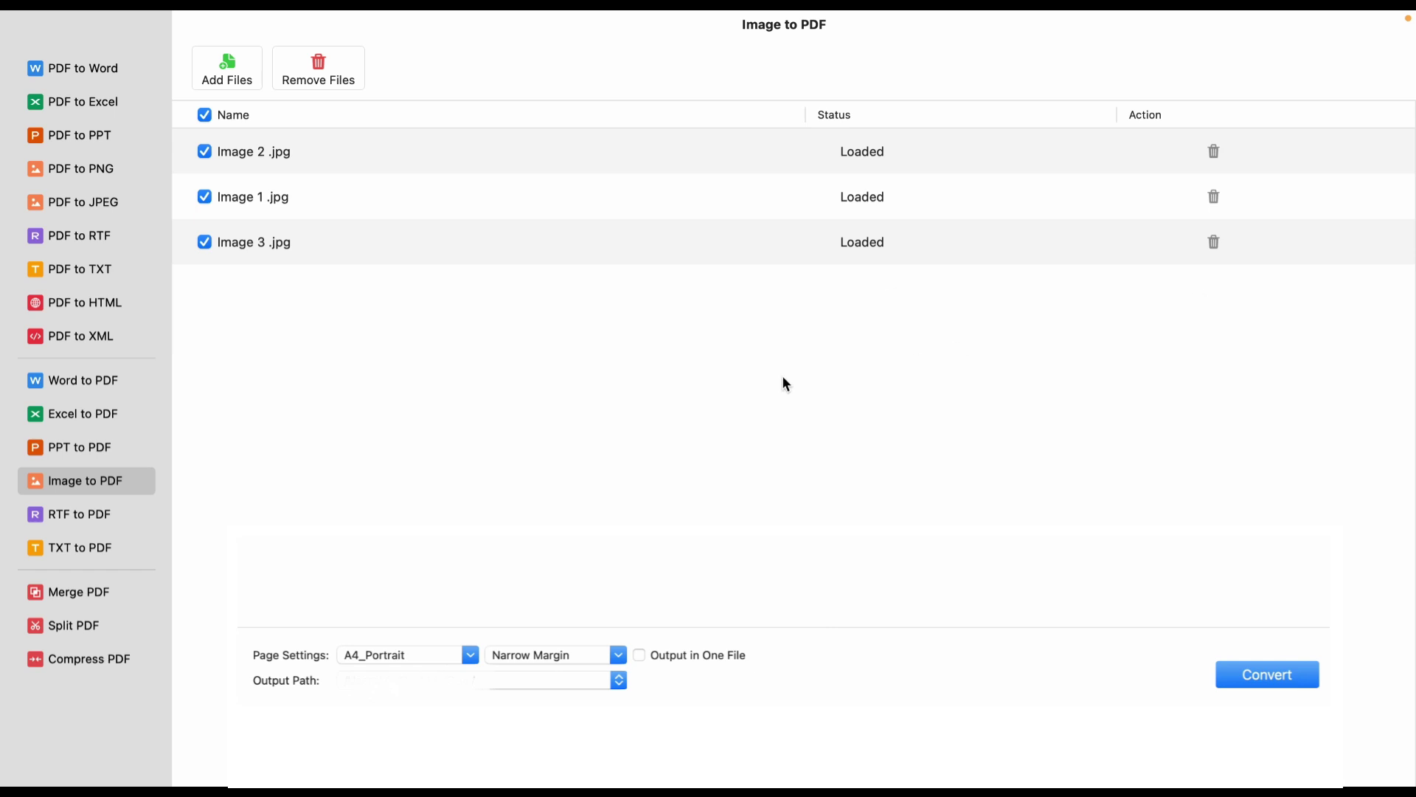
click(235, 73)
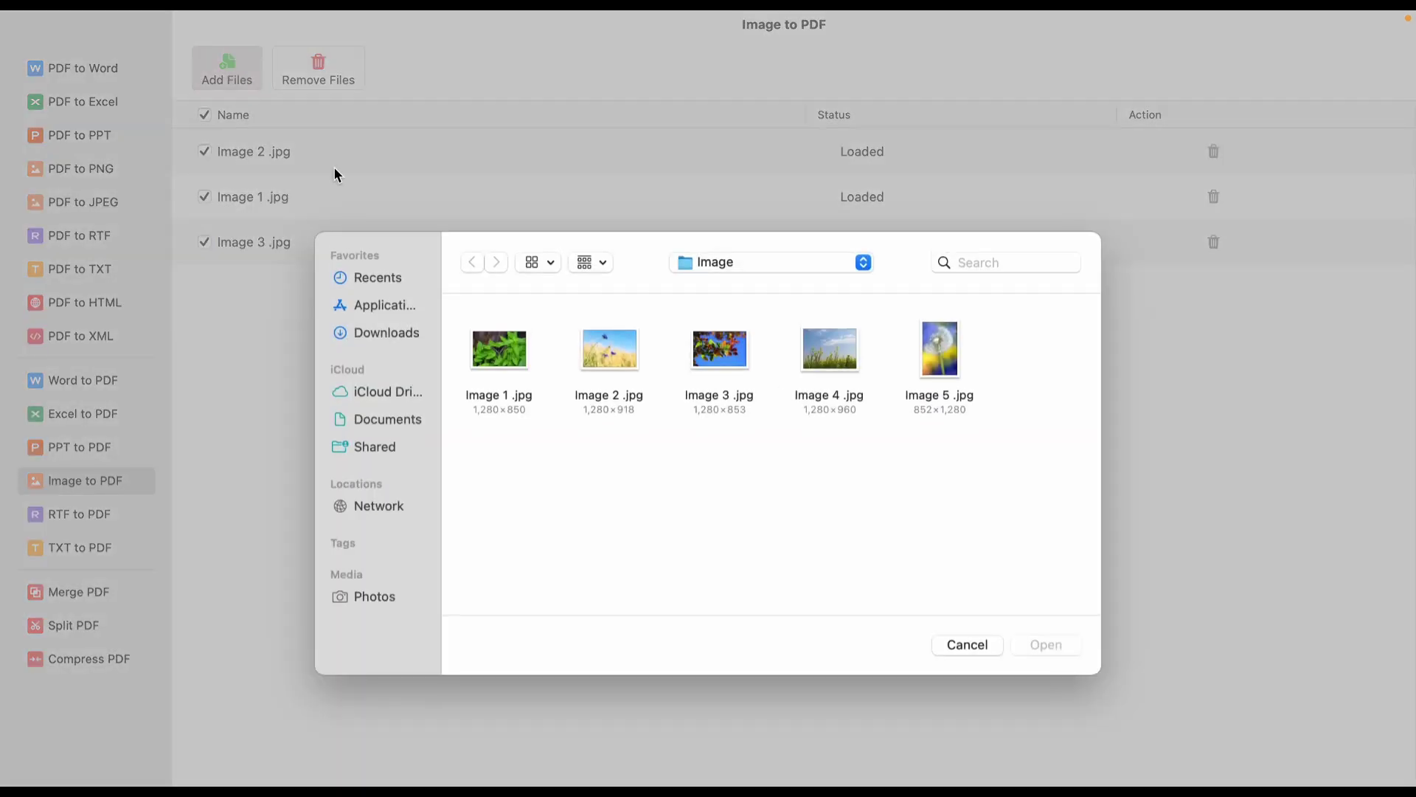
click(944, 369)
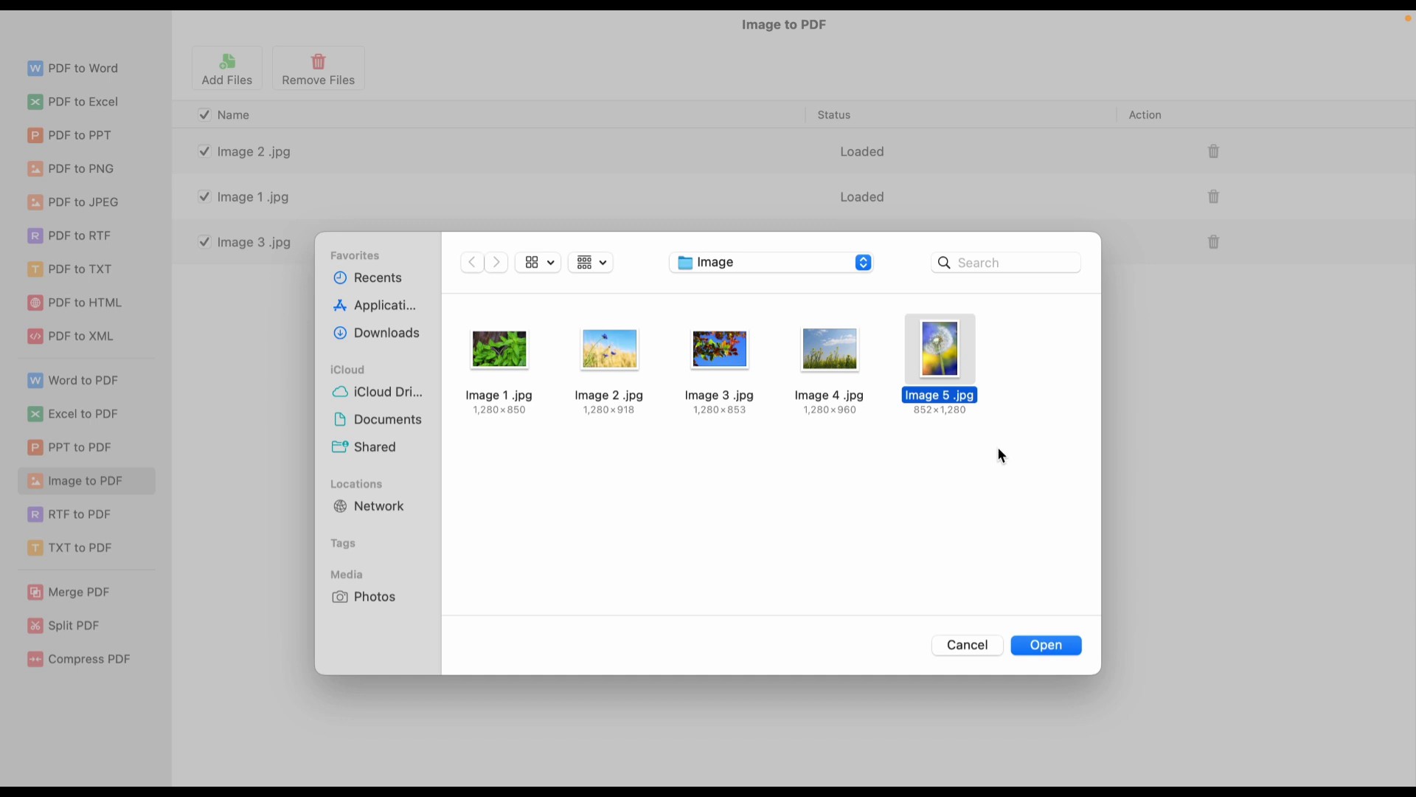
click(1051, 646)
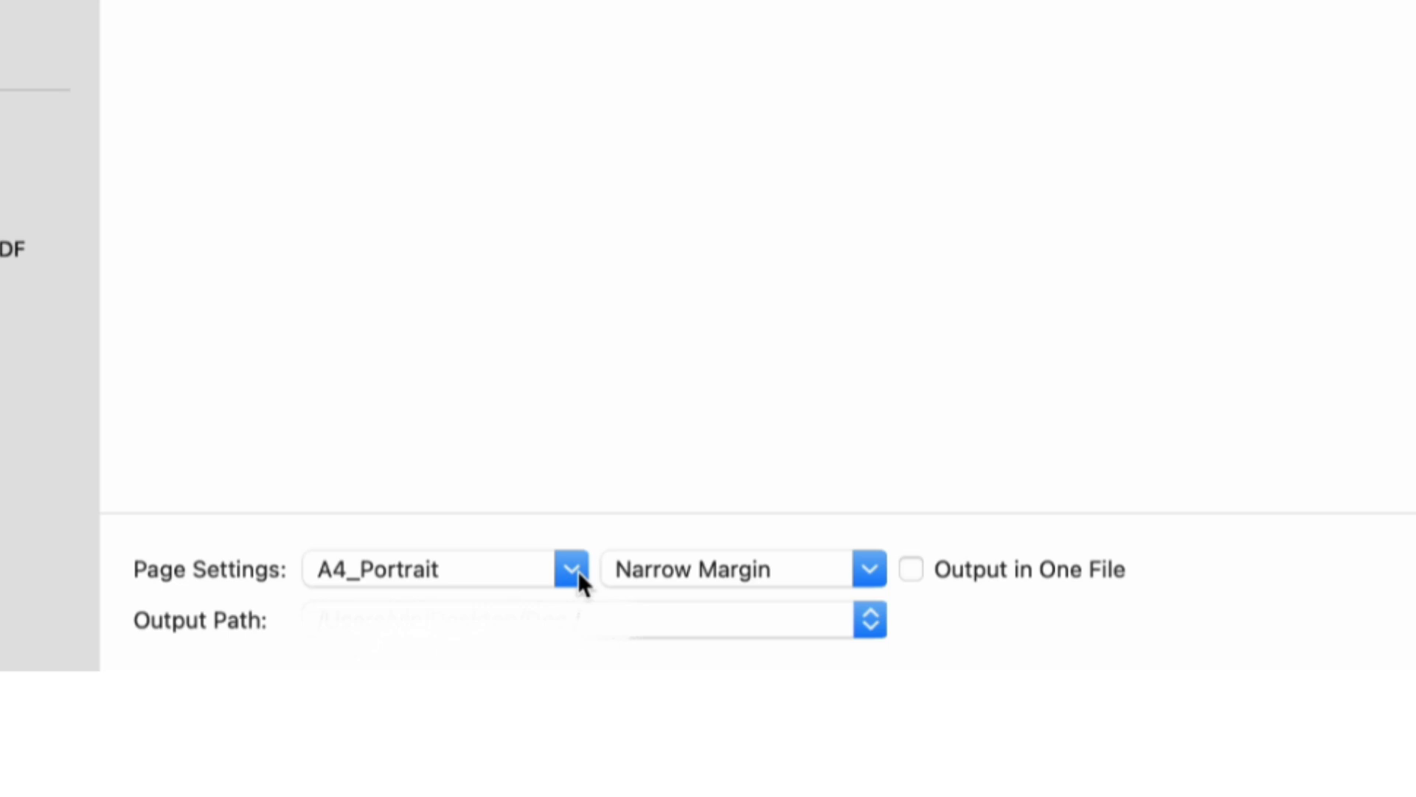
- Convert the four images into one PDF with A4 Landscape pages and narrow margins
click(577, 570)
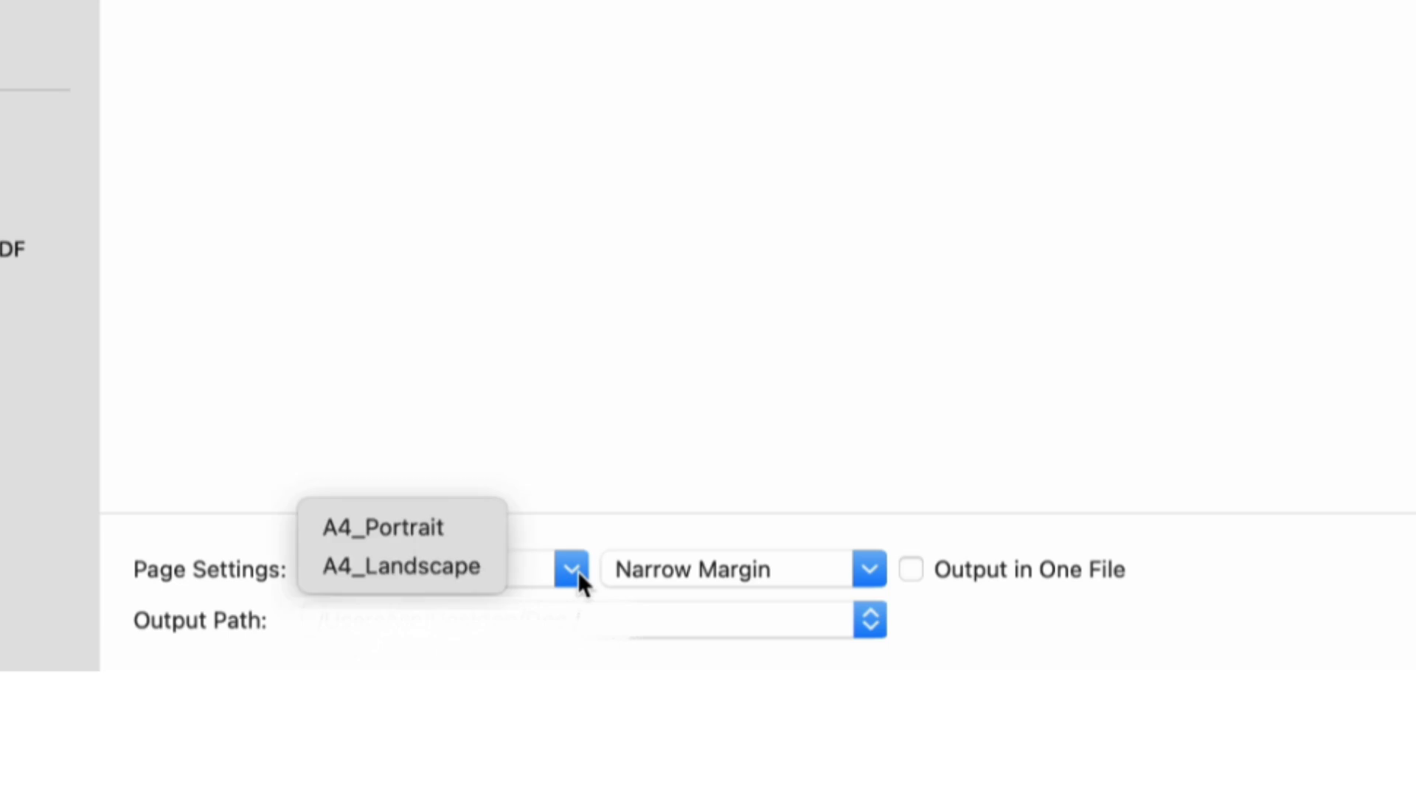
click(469, 567)
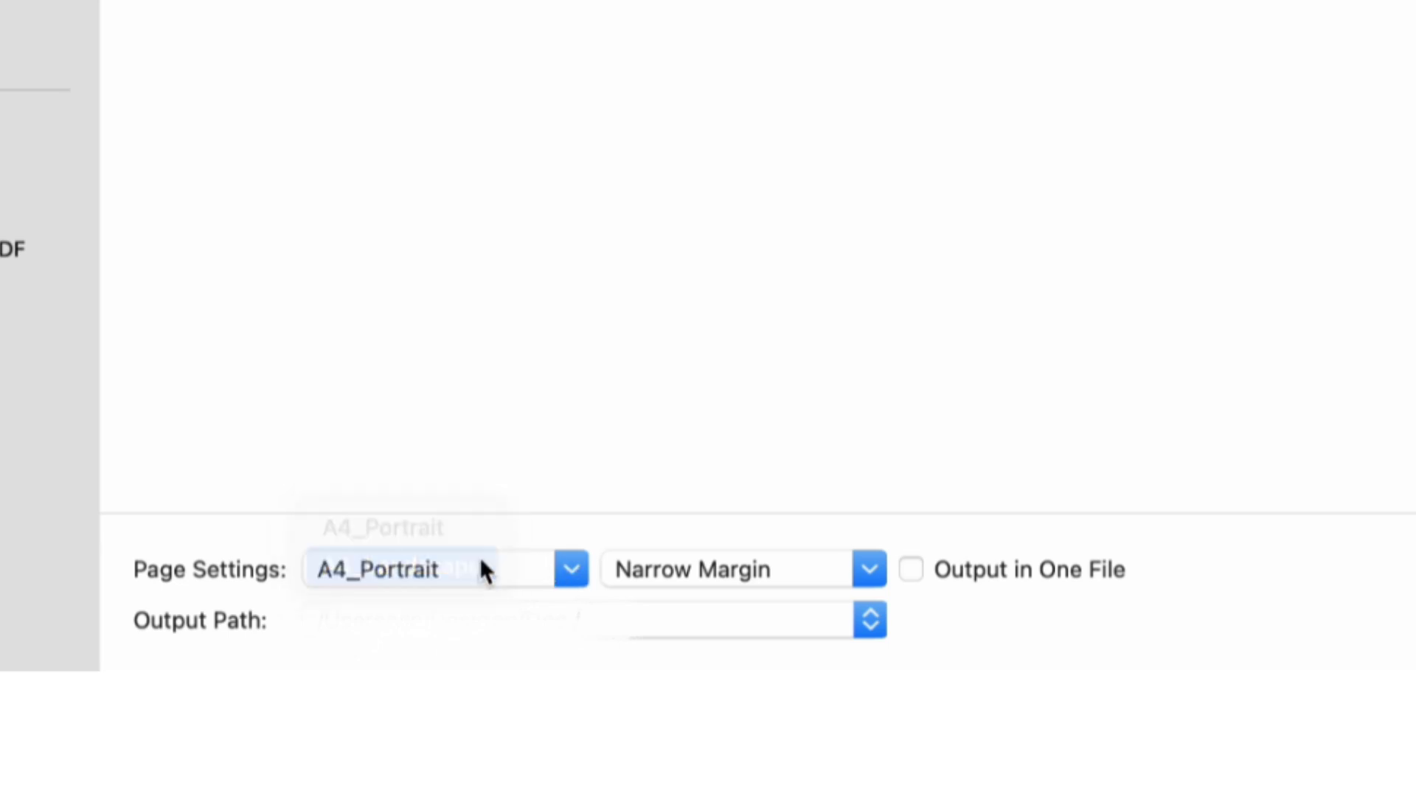
click(878, 565)
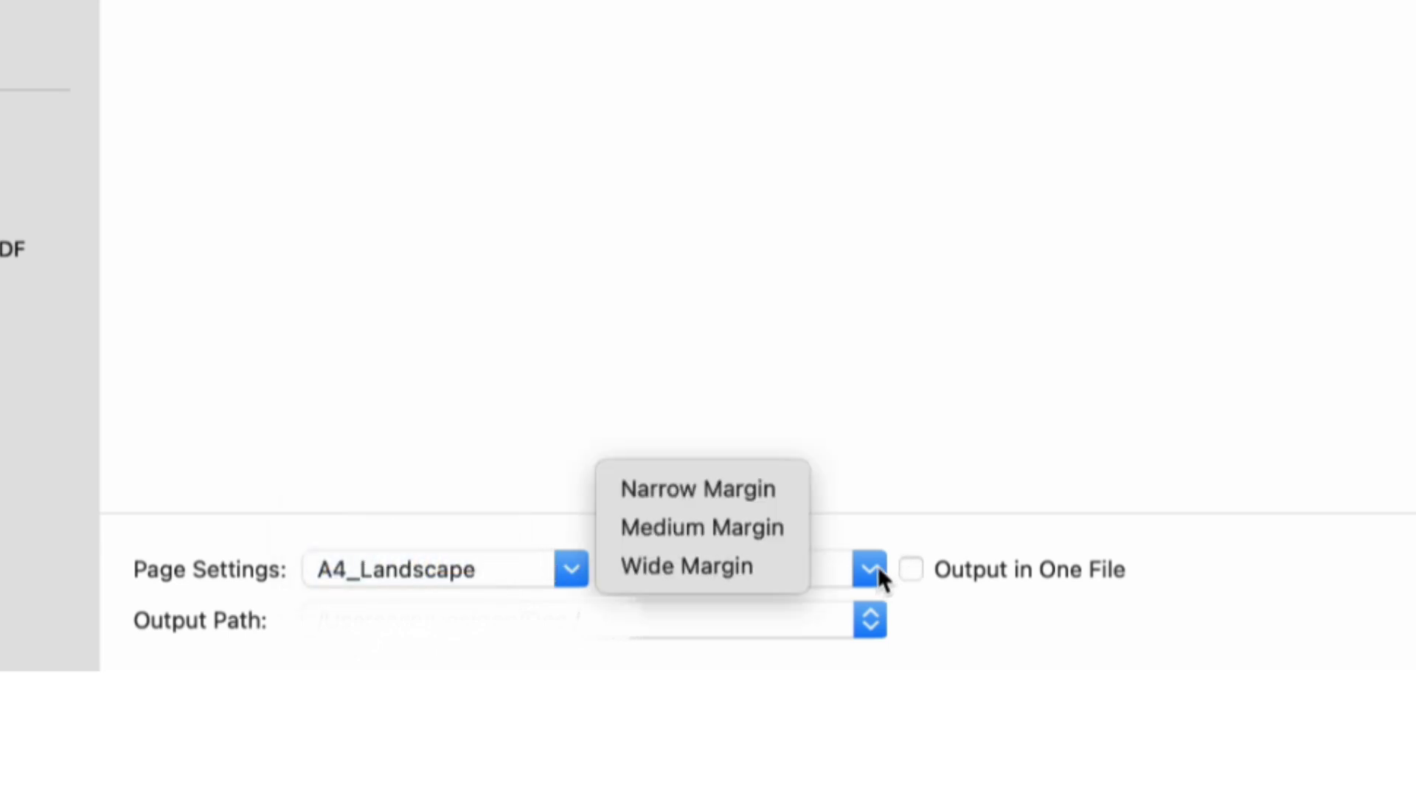
click(759, 510)
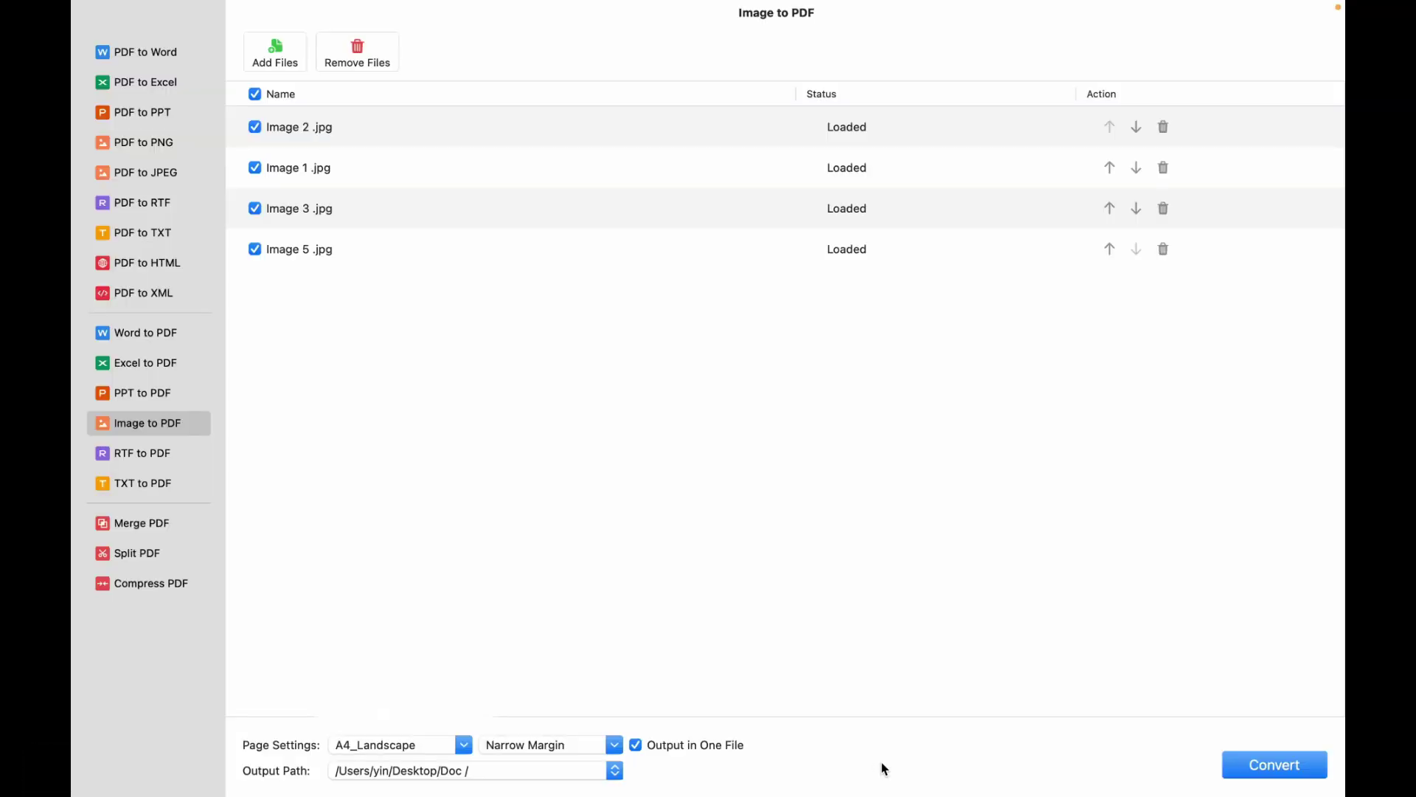
click(1268, 768)
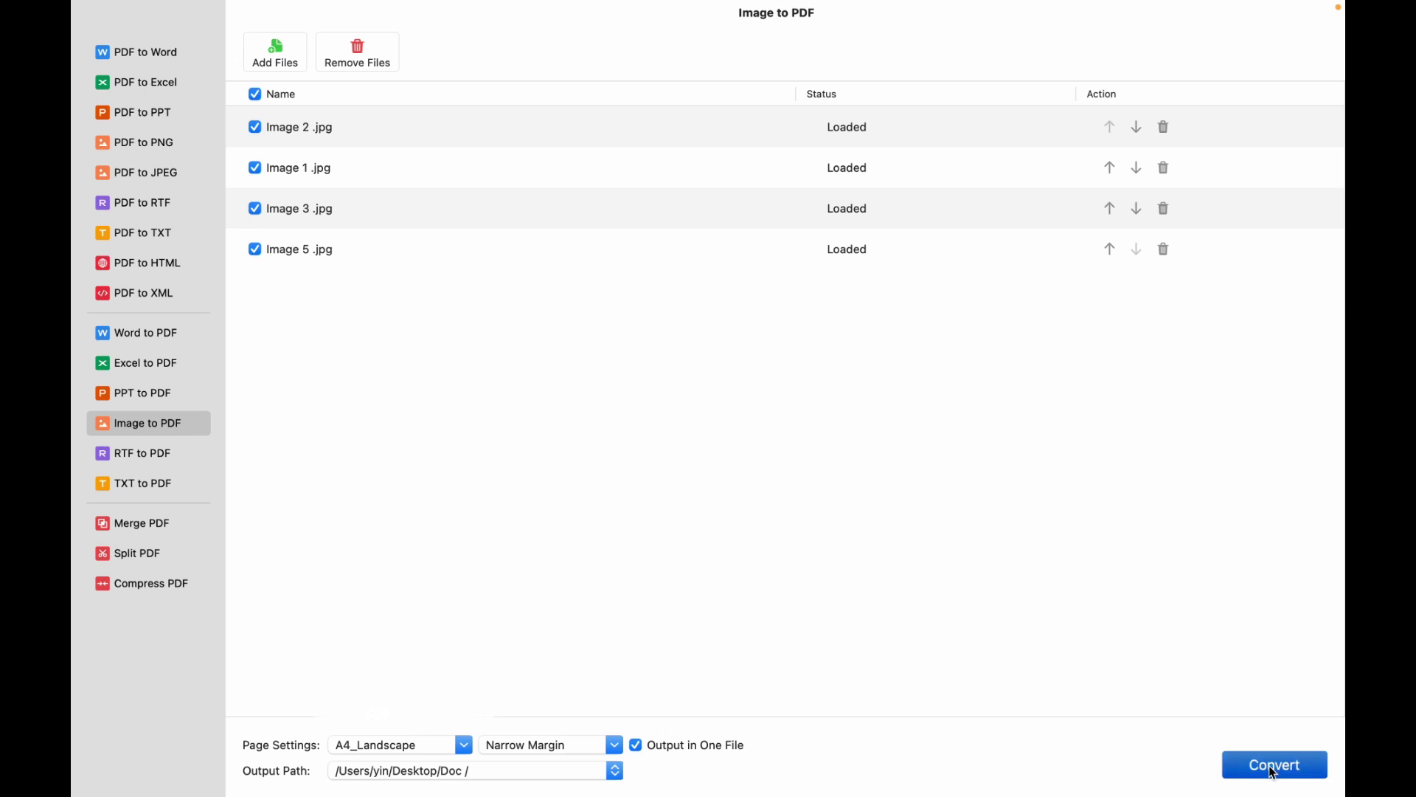
- Open Image 2 conv.pdf and scroll through the cornflower, butterfly, autumn leaves and dandelion pages
double_click(715, 369)
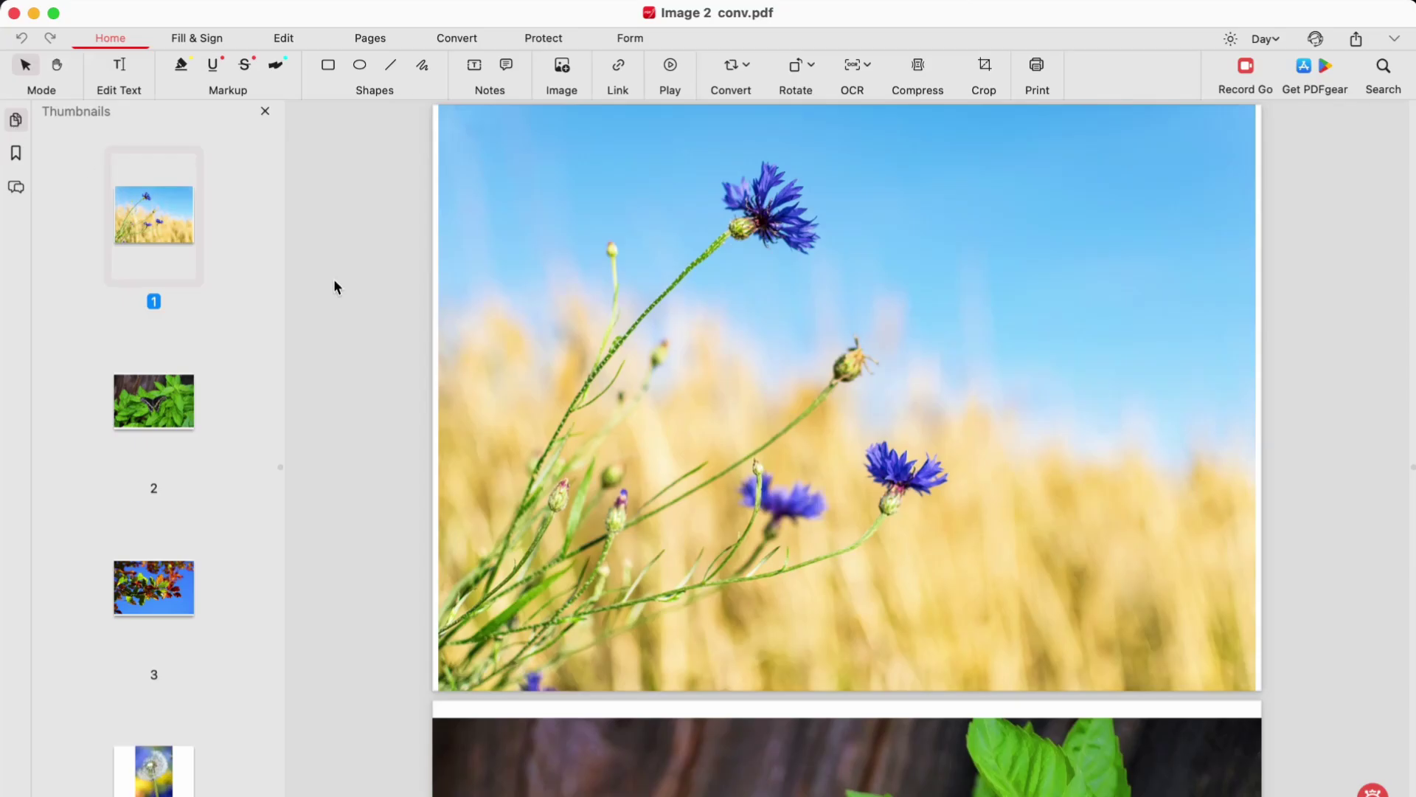
scroll(652, 427, down, 1)
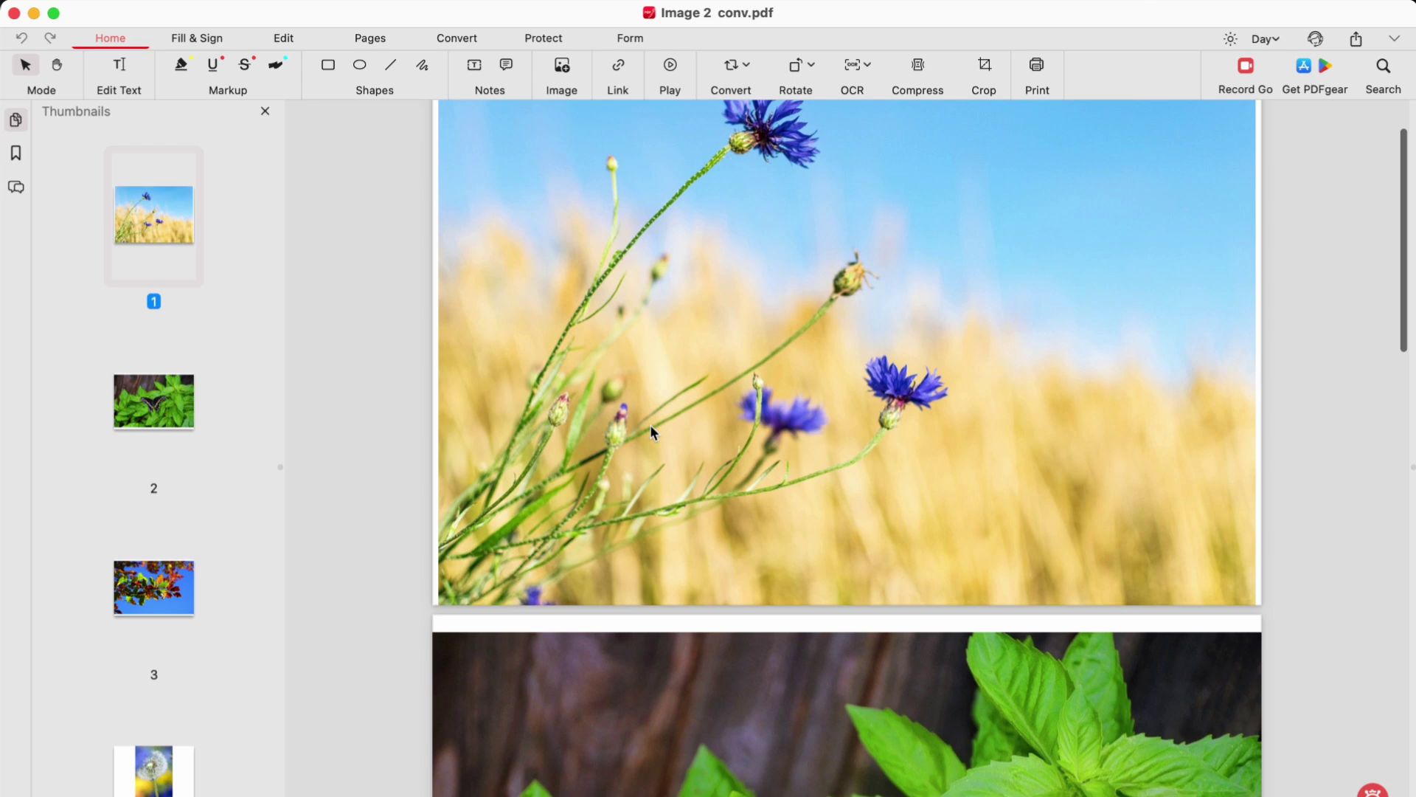
scroll(652, 428, down, 1)
scroll(652, 428, down, 3)
scroll(652, 433, down, 1)
scroll(652, 432, down, 2)
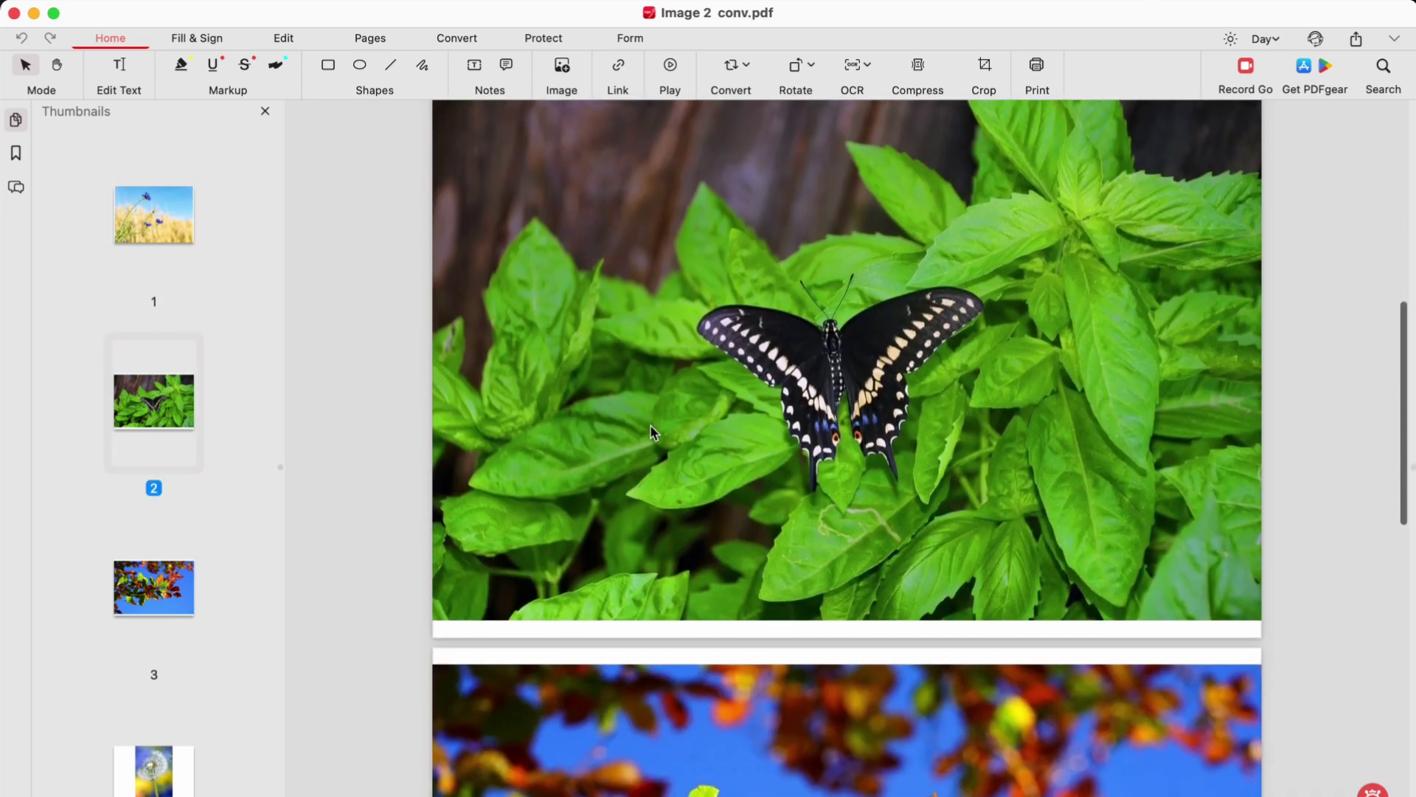
scroll(652, 432, down, 3)
scroll(436, 489, down, 3)
scroll(580, 402, down, 4)
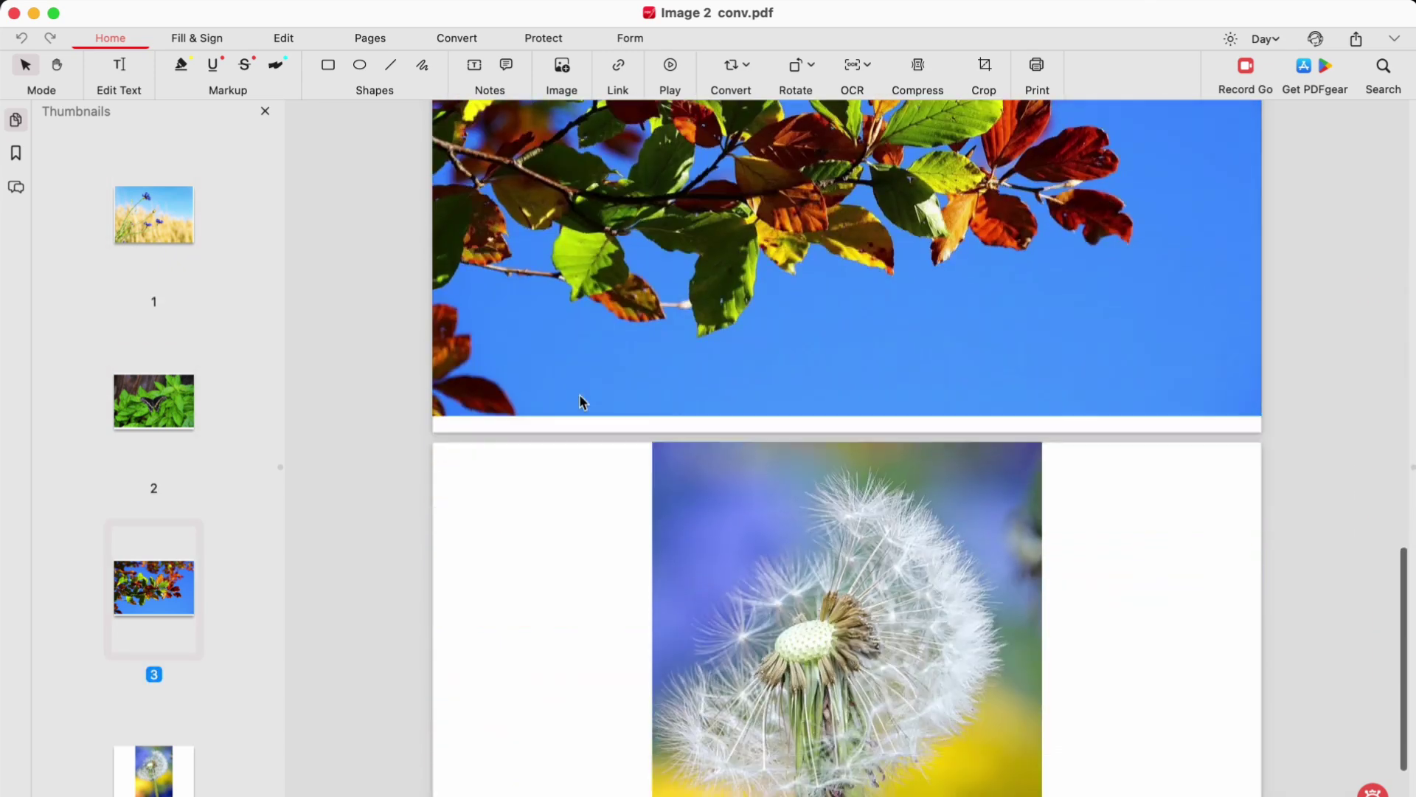
scroll(580, 402, down, 3)
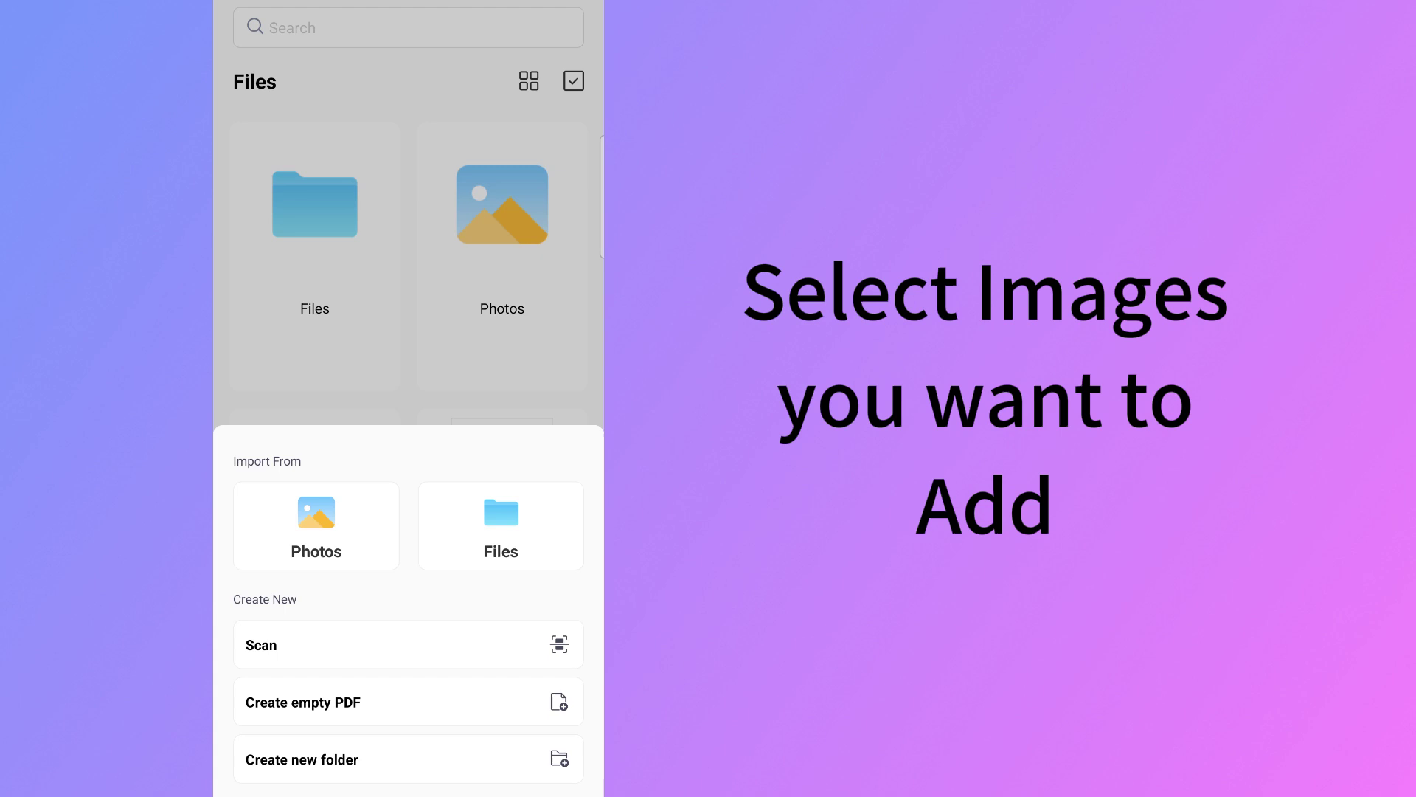
- Import photos from the gallery, starting with the dandelion and field photos
click(316, 525)
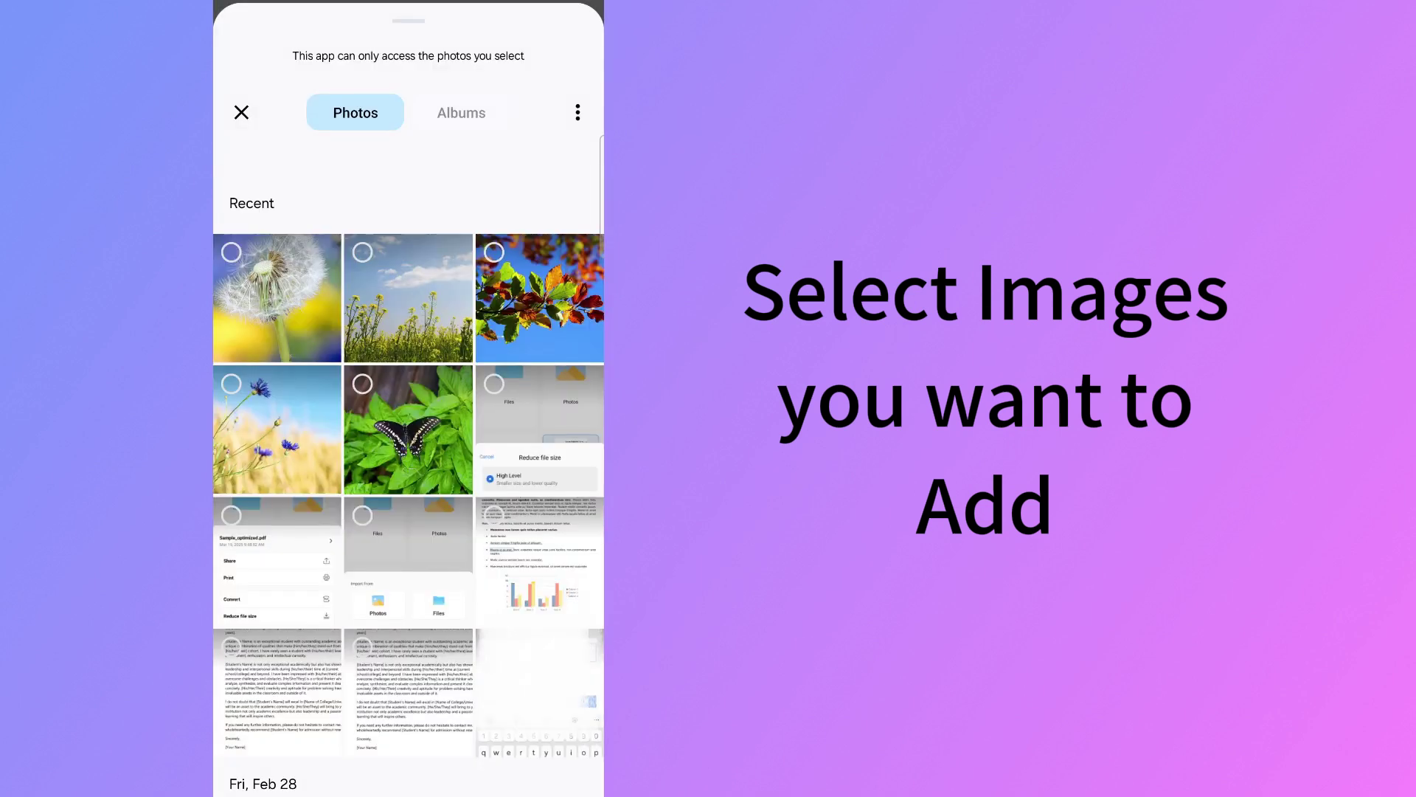
click(277, 265)
click(407, 266)
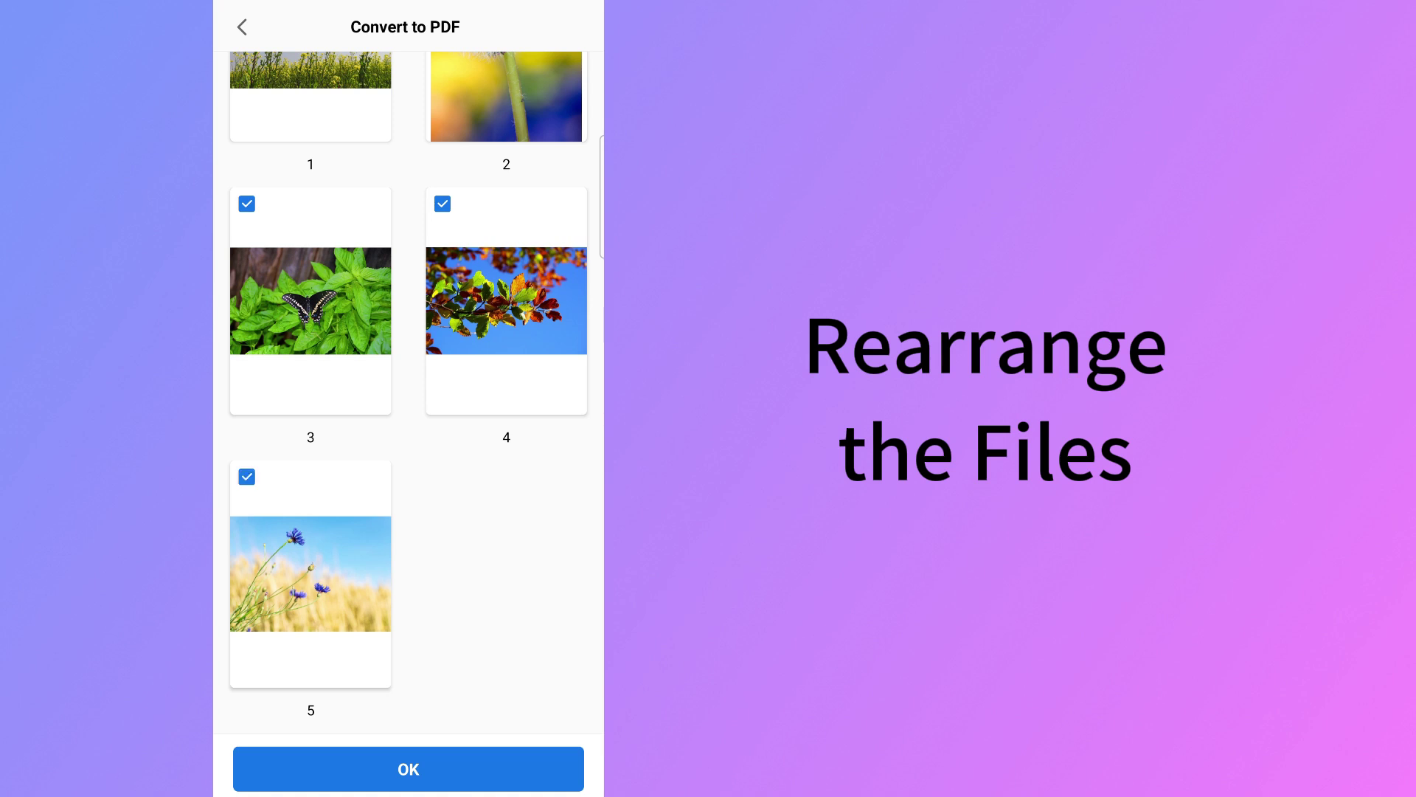
- Scroll through the five-page PDF, from the field and dandelion pages onward
scroll(408, 391, up, 2)
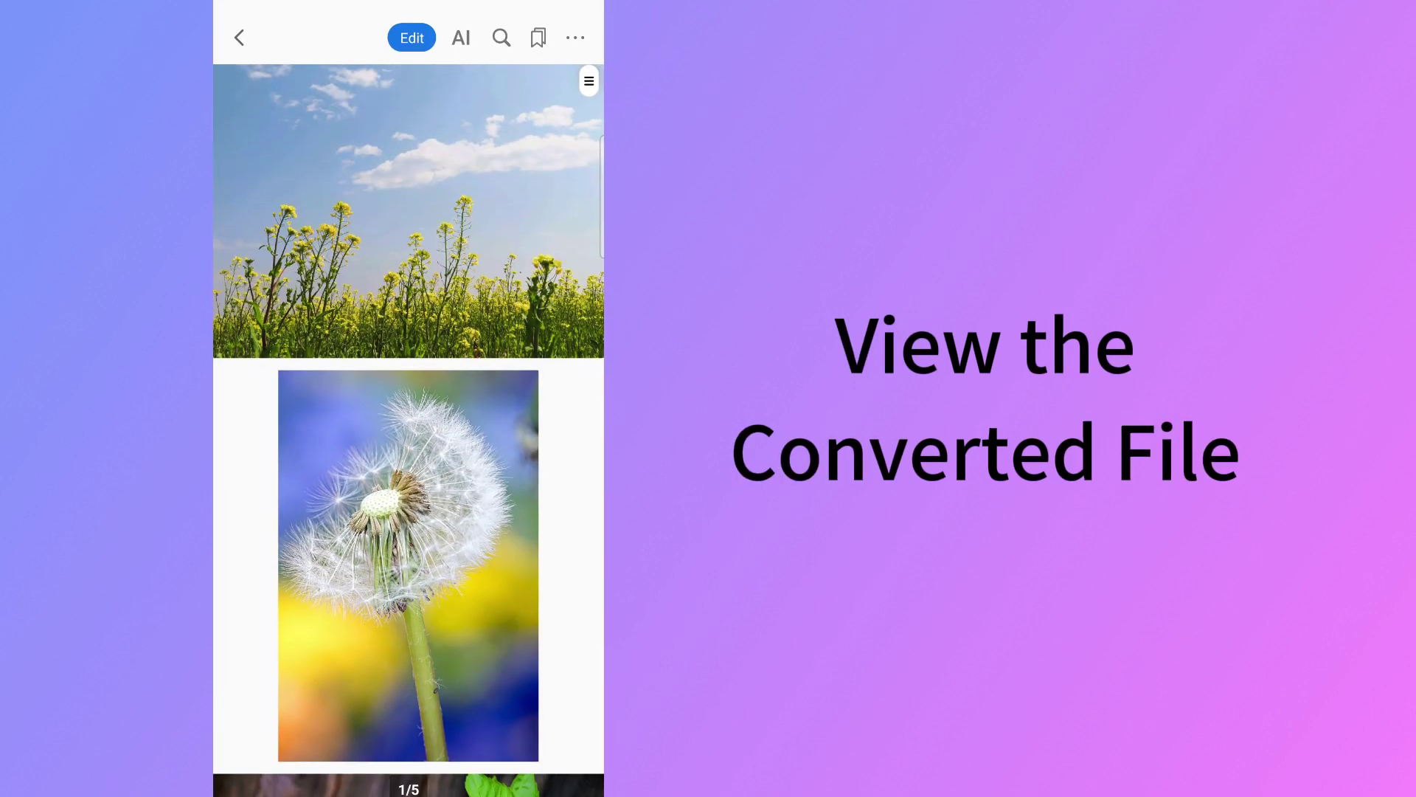
scroll(408, 430, down, 2)
scroll(408, 430, down, 4)
scroll(408, 430, down, 4)
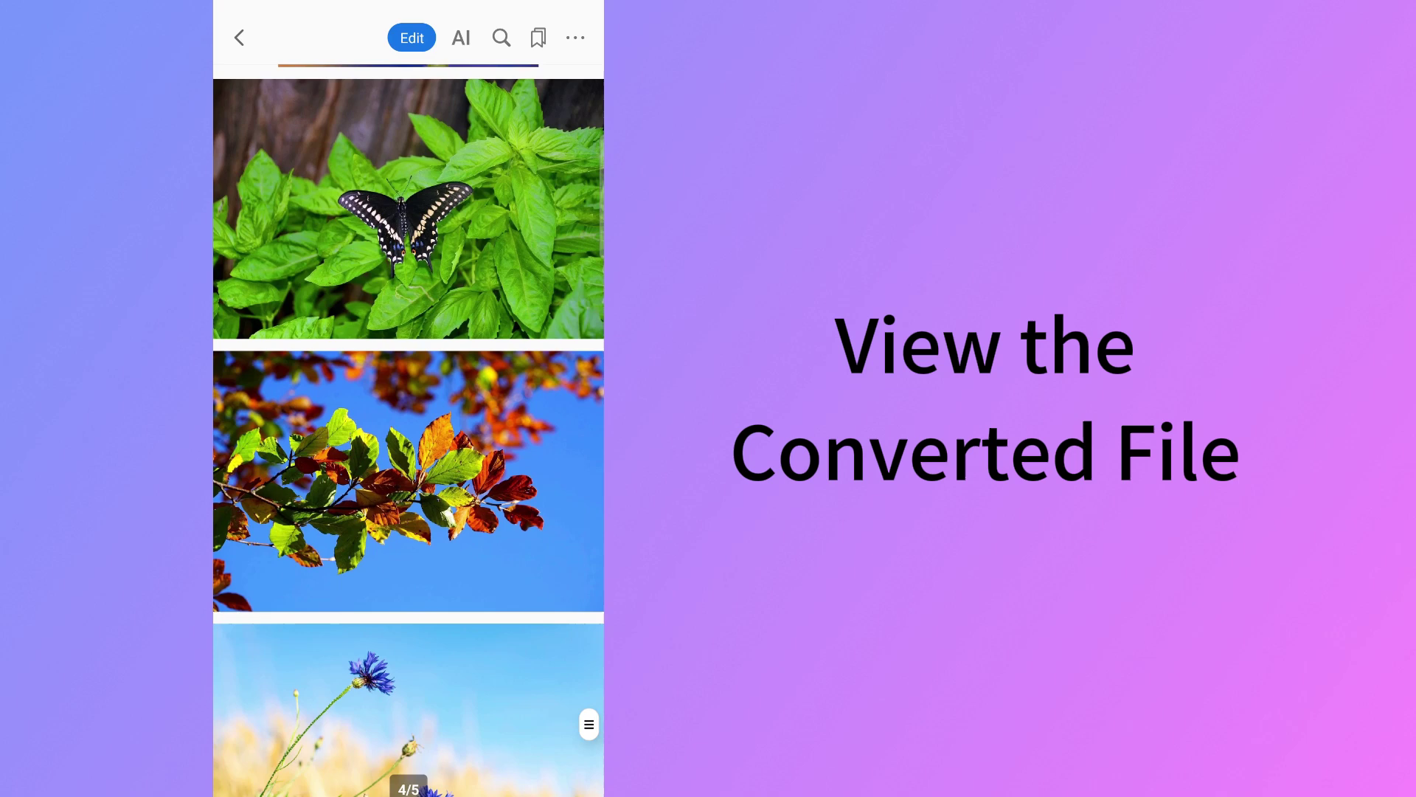
scroll(408, 430, down, 1)
scroll(407, 430, up, 3)
scroll(408, 430, up, 5)
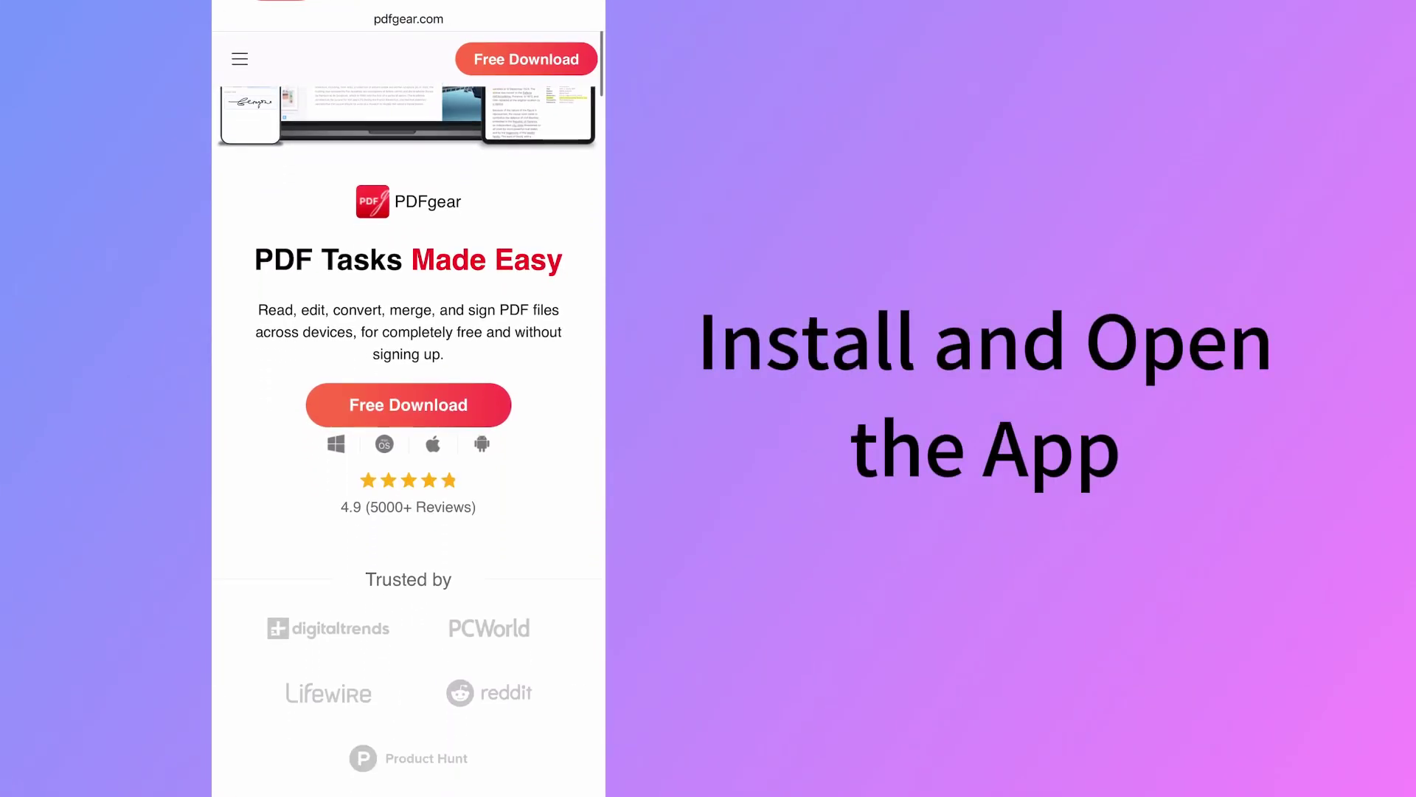
- Get the PDFgear phone app from the App Store and launch it
scroll(408, 406, down, 1)
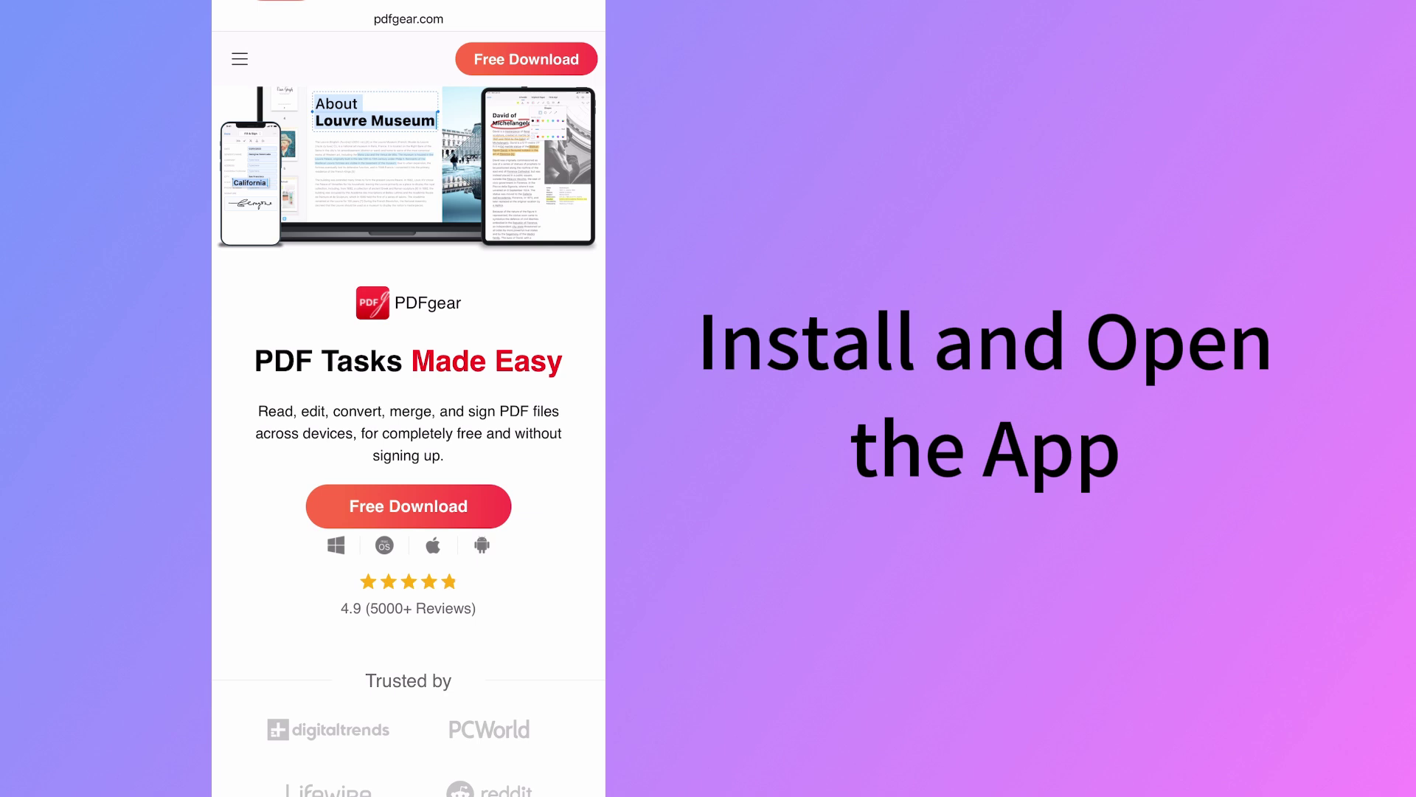
click(408, 506)
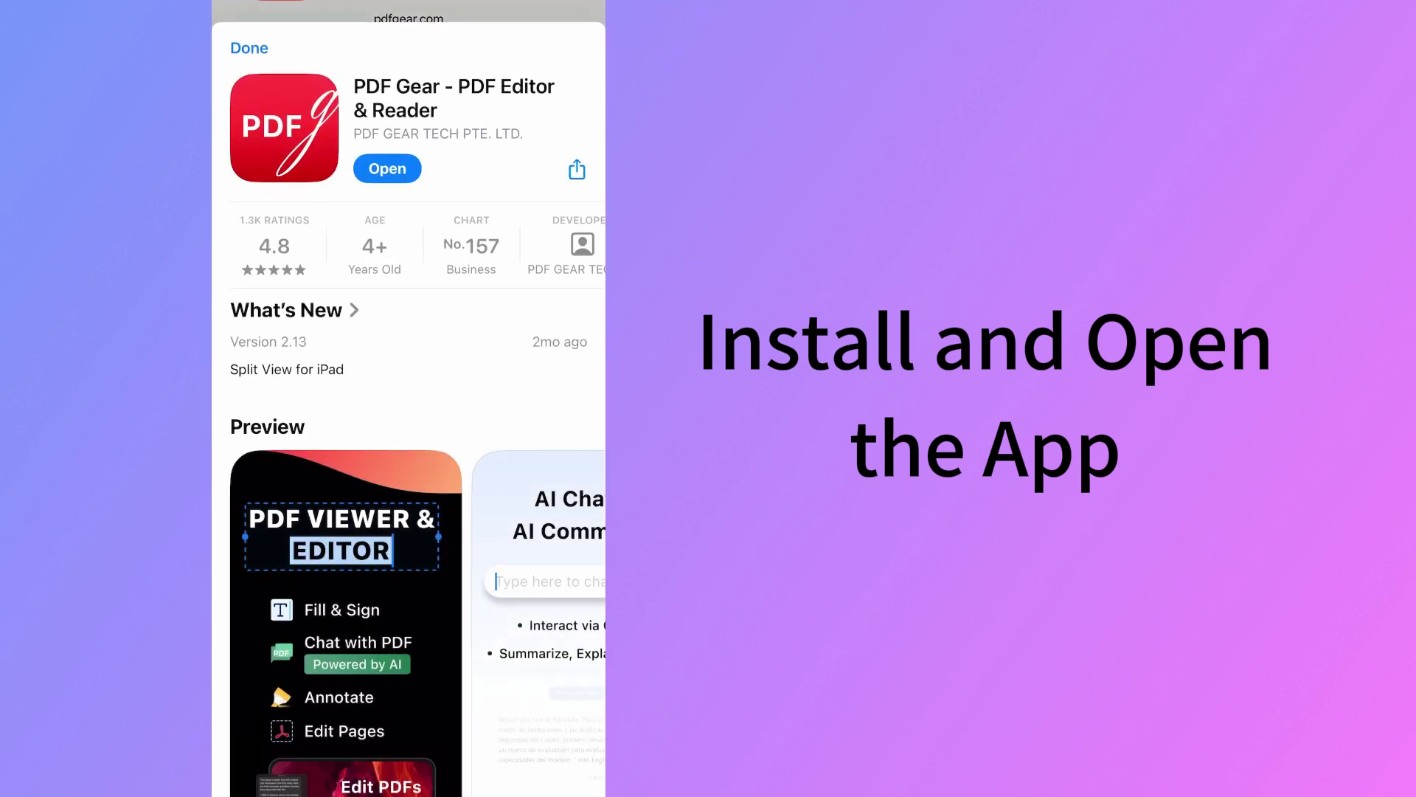
click(388, 168)
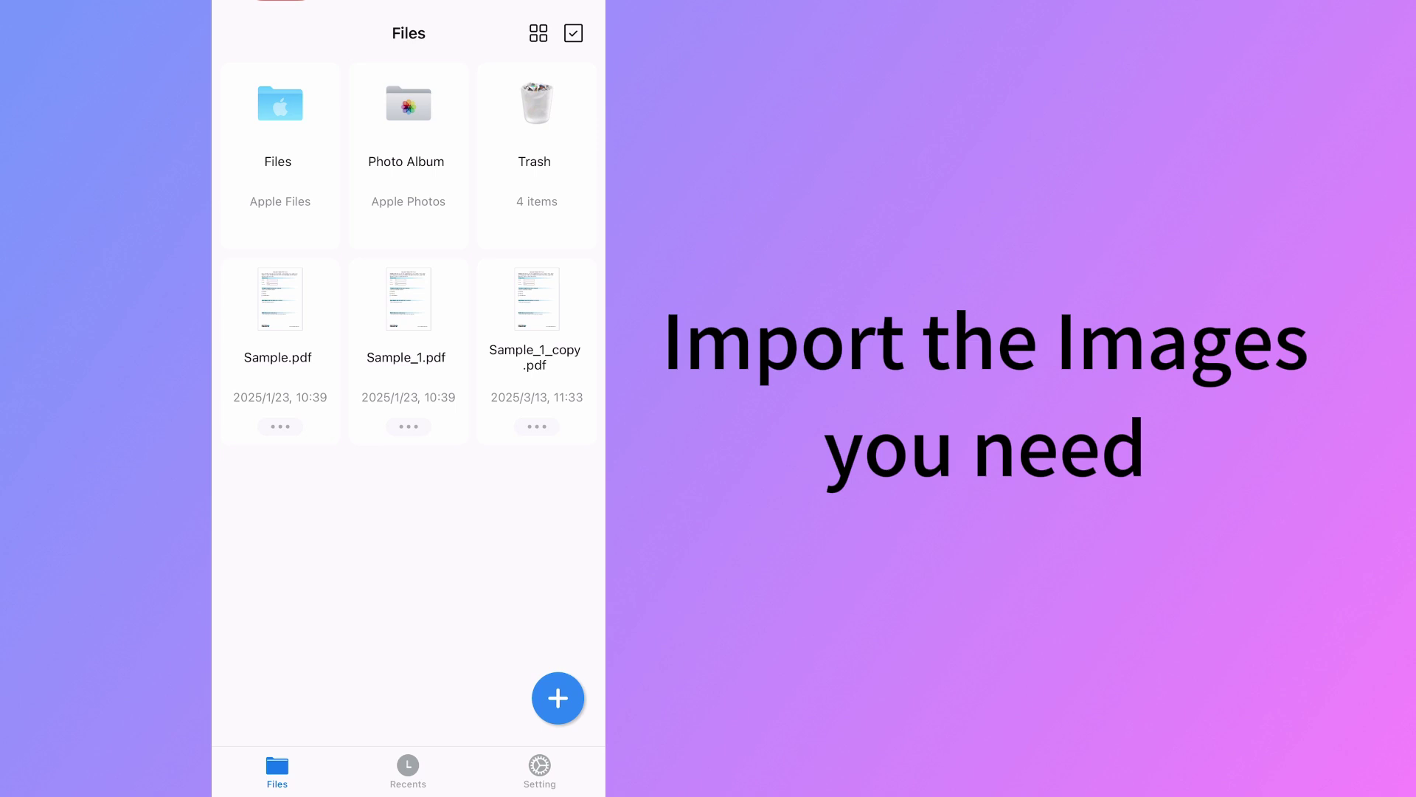
- Import the dandelion, field, autumn leaves, cornflower and butterfly photos and convert them to one PDF
click(557, 698)
click(315, 602)
click(276, 317)
click(408, 317)
click(540, 317)
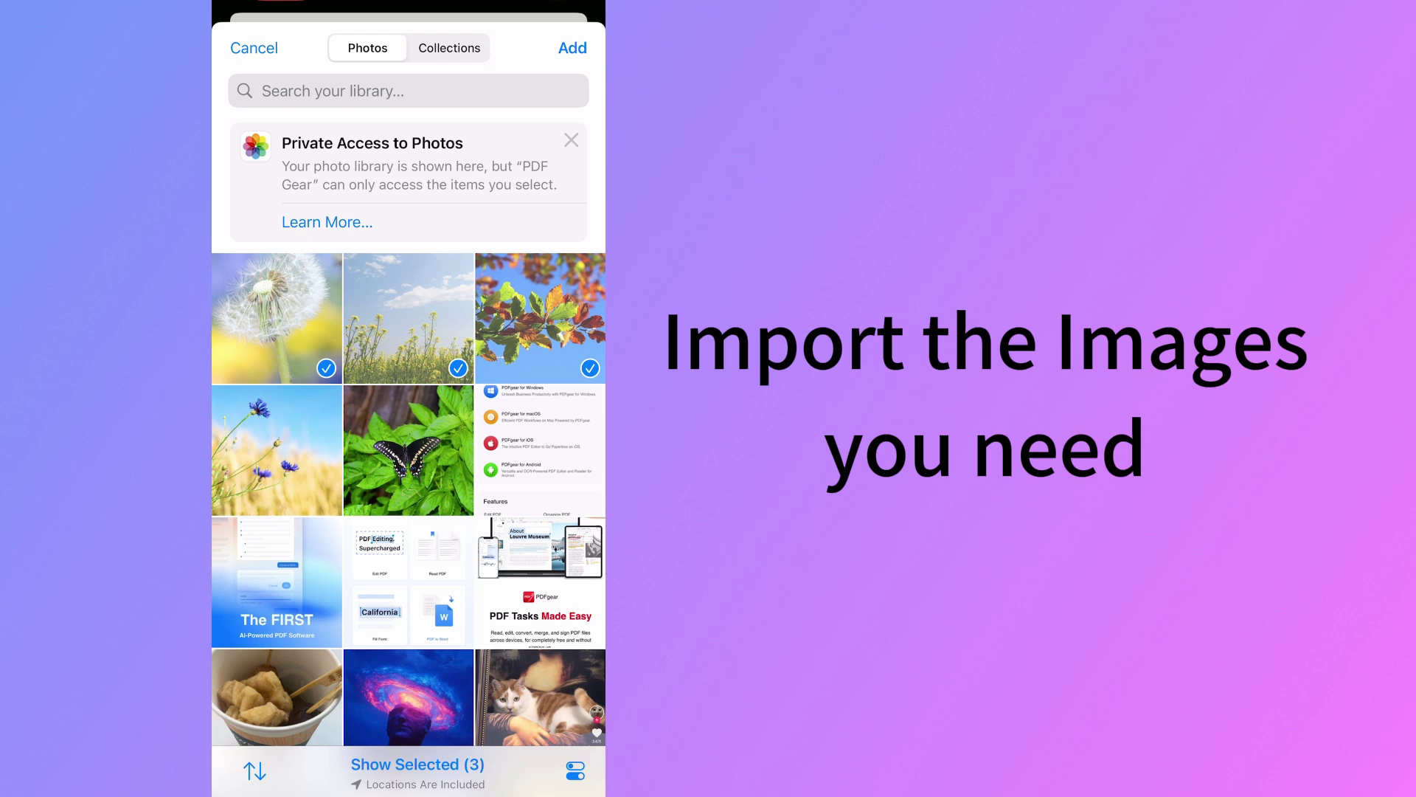
click(277, 450)
click(408, 449)
click(572, 48)
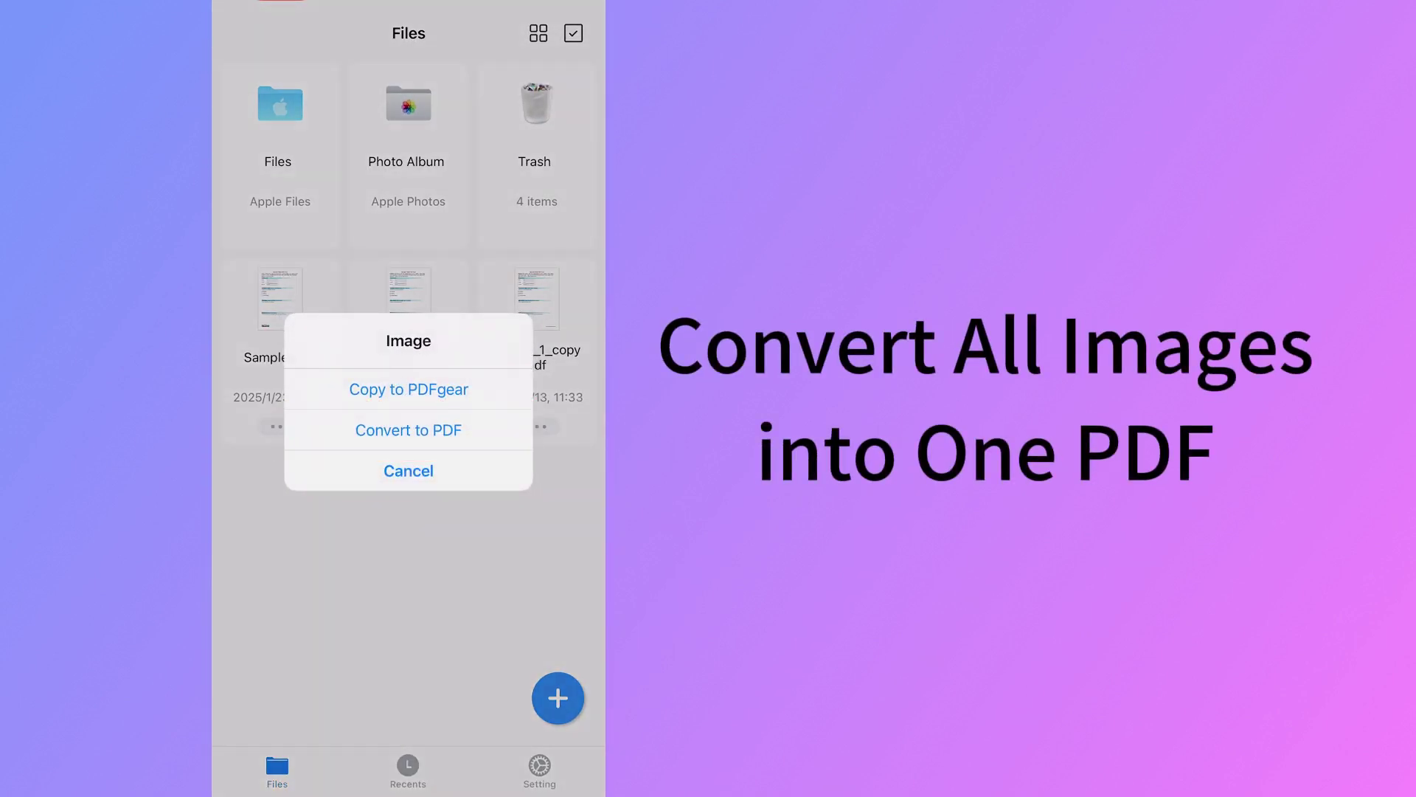
click(408, 430)
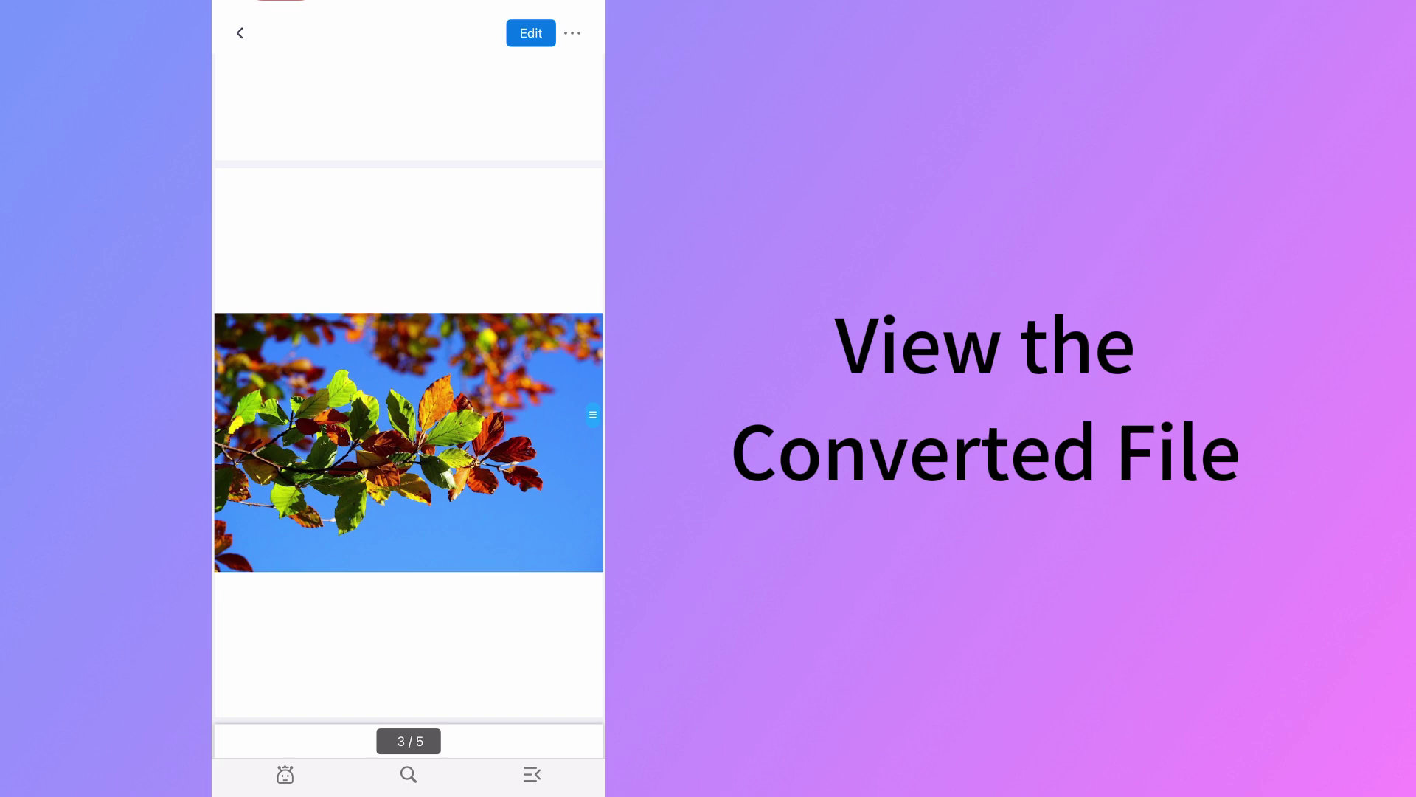
- Scroll through Image 5 conv.pdf's five pages and back up to the dandelion on page 1
scroll(409, 405, down, 10)
scroll(409, 406, down, 10)
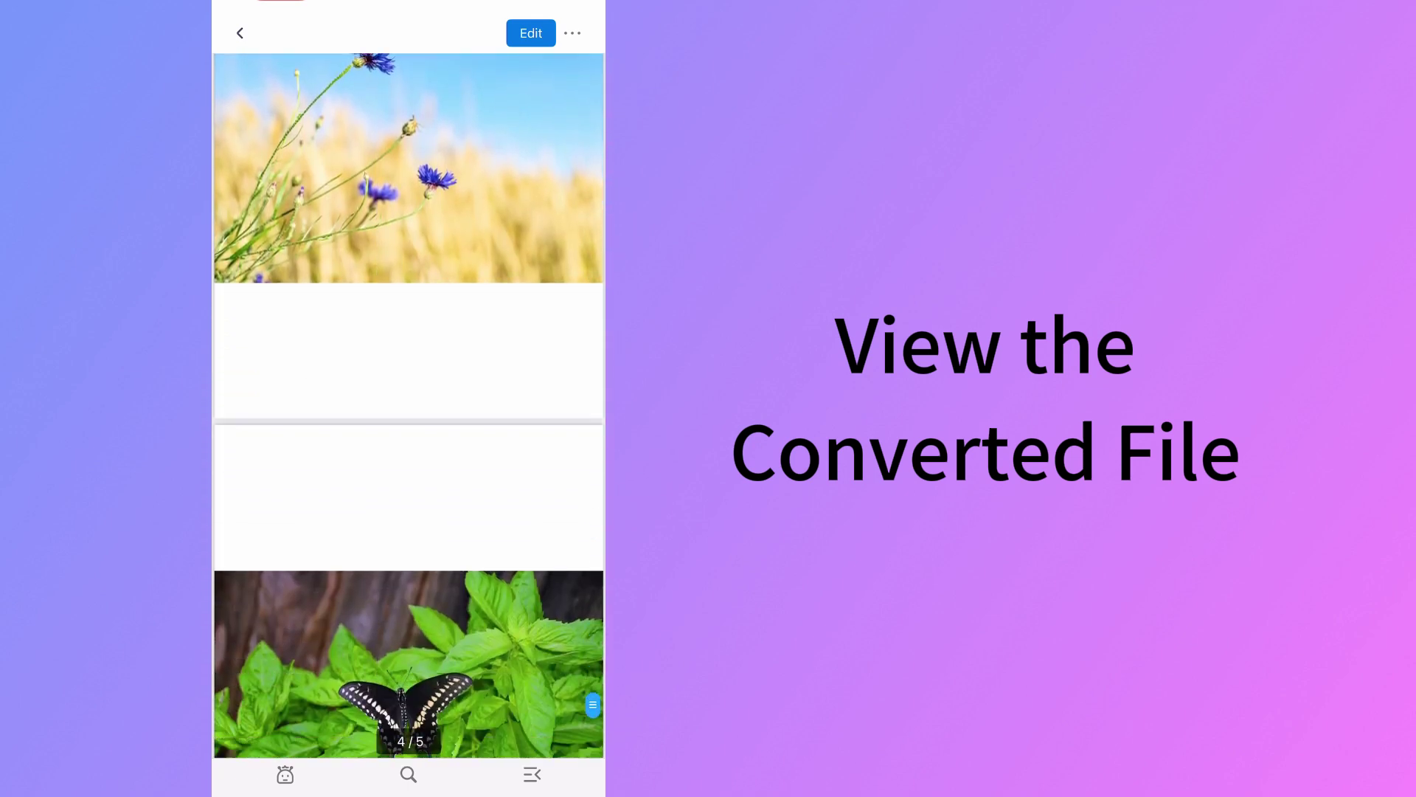
scroll(409, 405, up, 10)
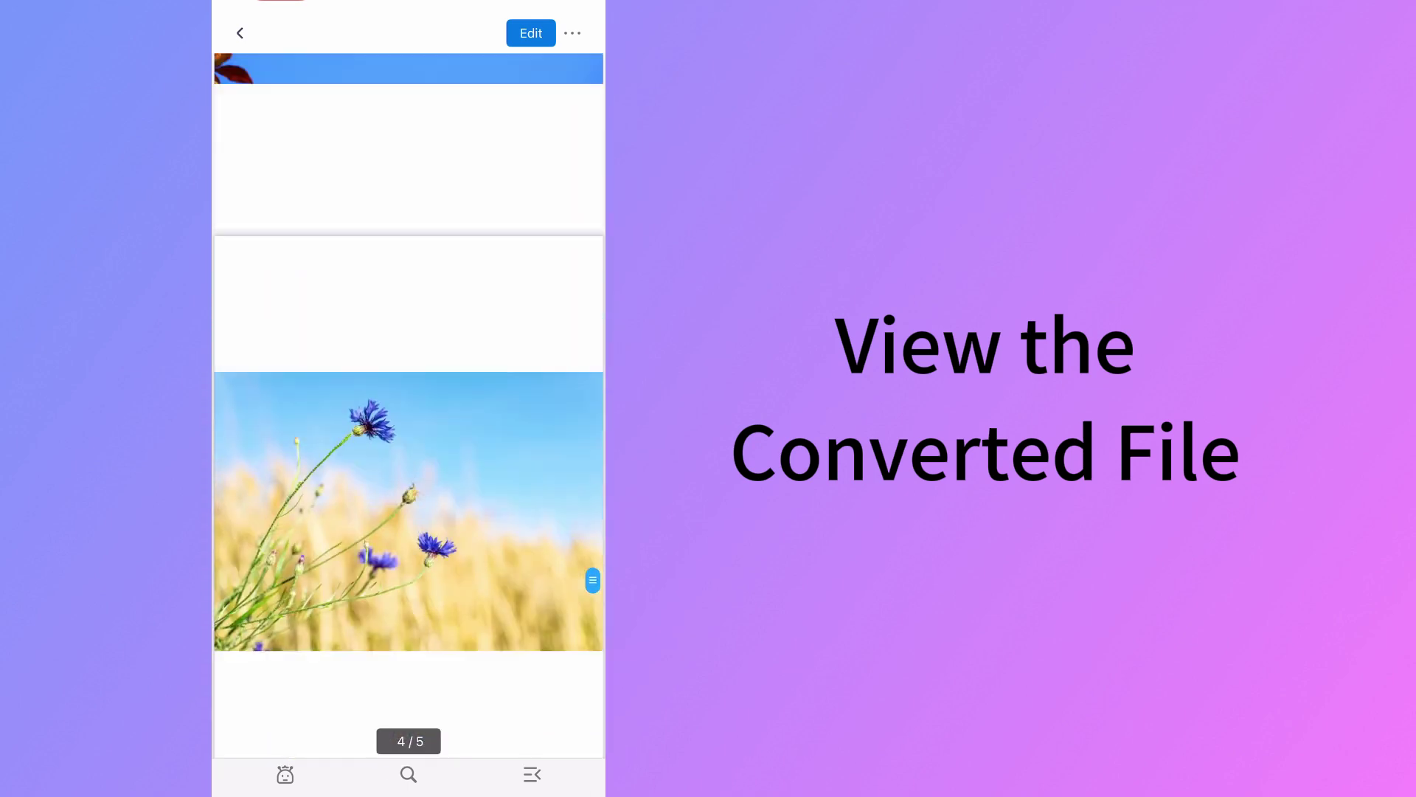
scroll(409, 406, up, 10)
scroll(408, 406, up, 10)
scroll(408, 406, up, 5)
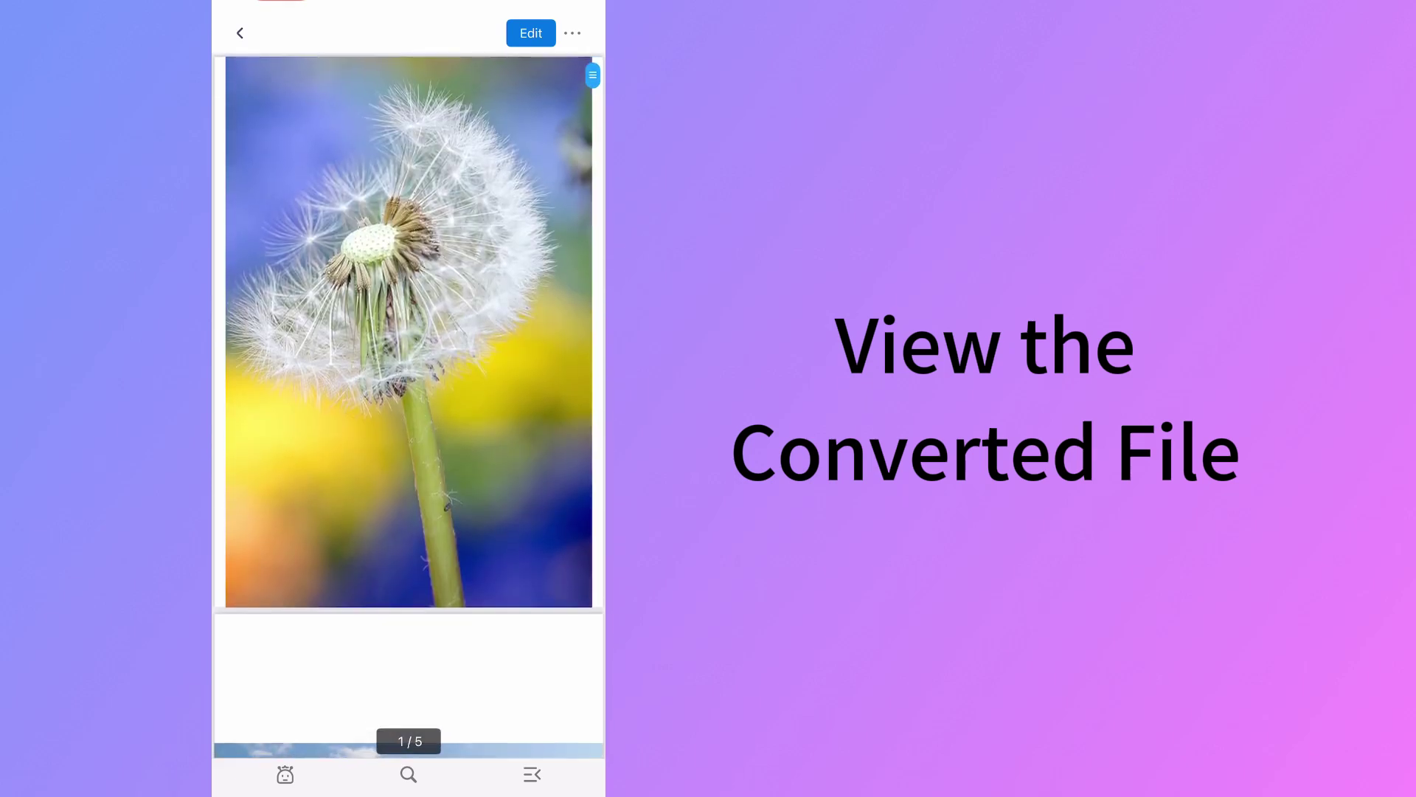